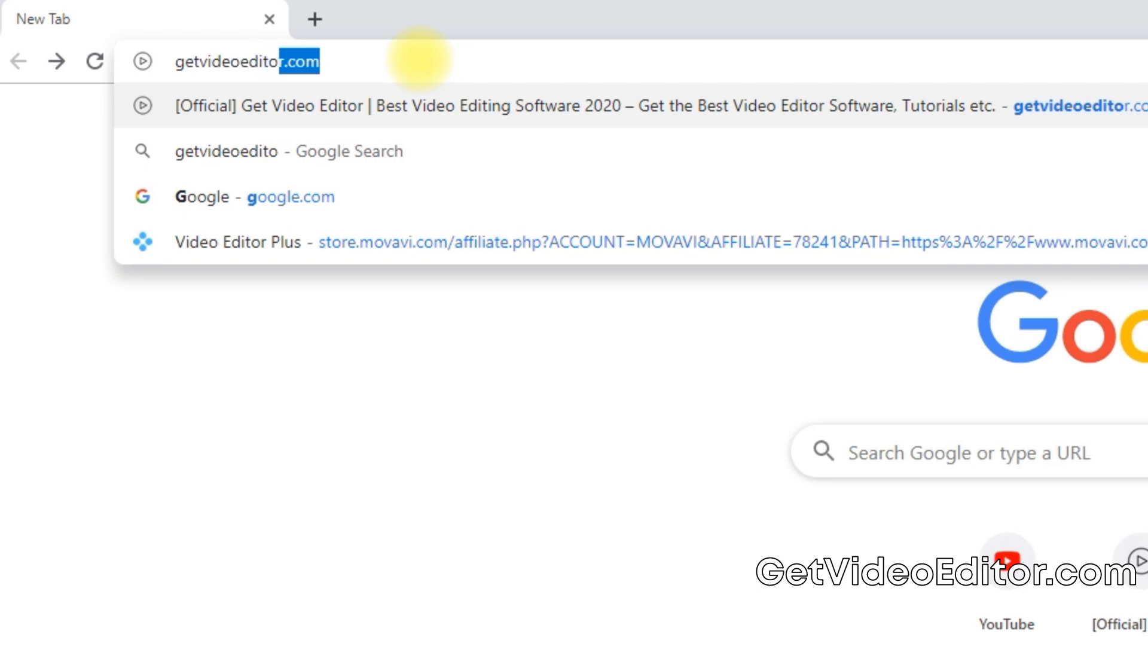
# Step: Go to getvideoeditor.com, open the Movavi Video Editor Plus page and download the free Windows version
pyautogui.write('r.com')
pyautogui.press('Return')
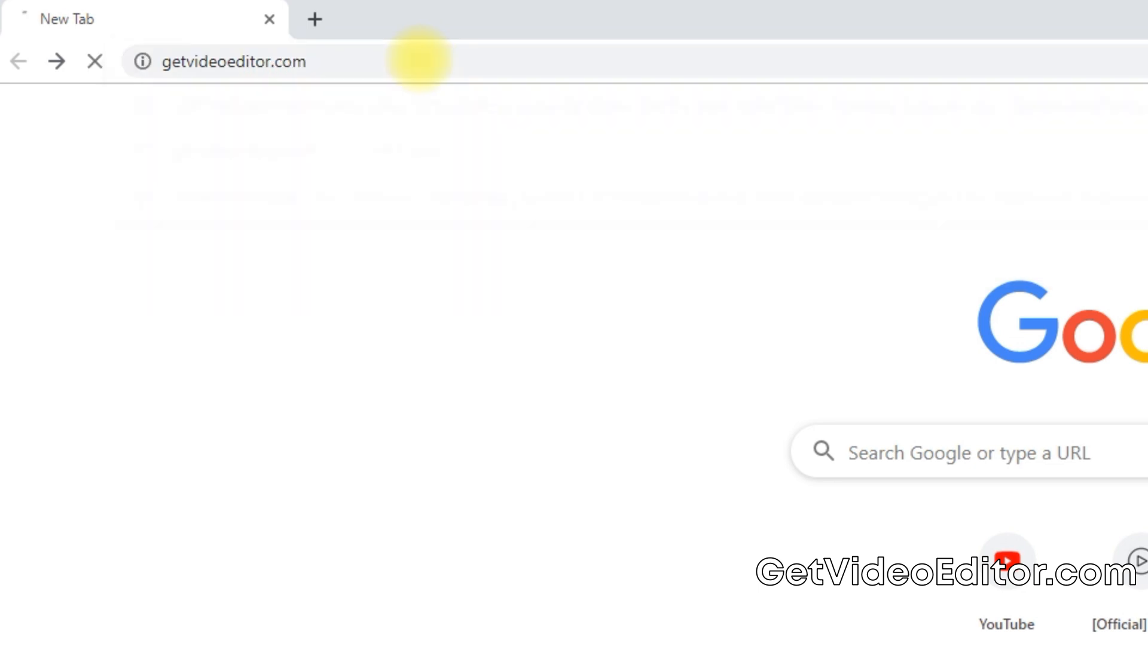
pyautogui.click(567, 287)
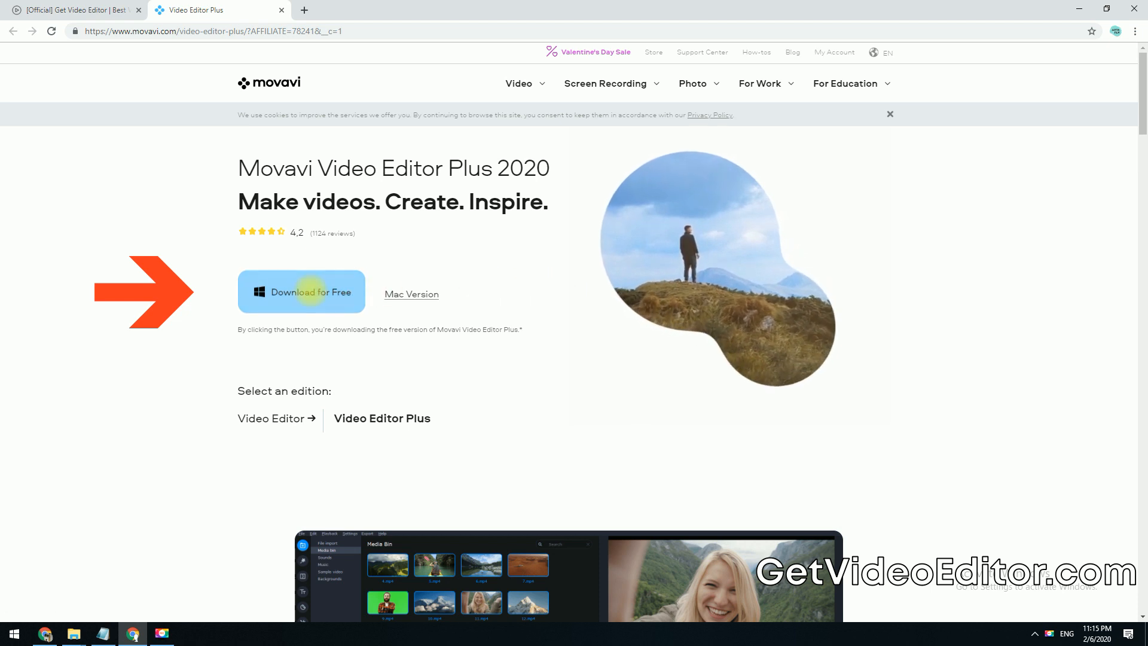
pyautogui.click(310, 290)
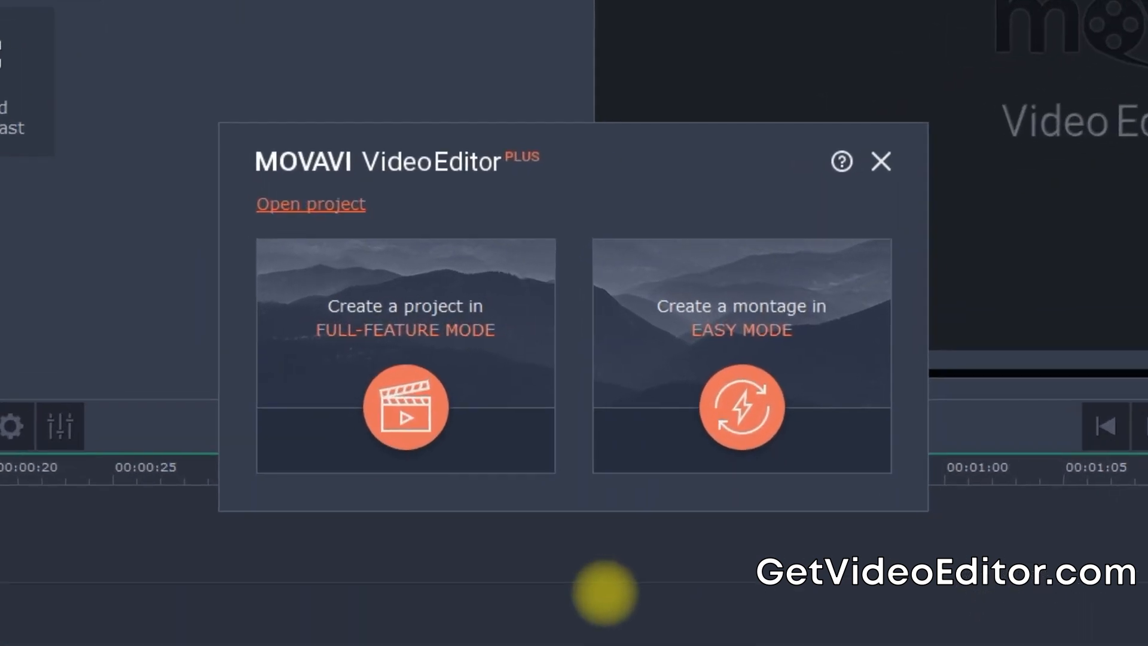
# Step: Create a project in full-feature mode in Movavi Video Editor Plus and import the video "crop logo demo"
pyautogui.click(400, 414)
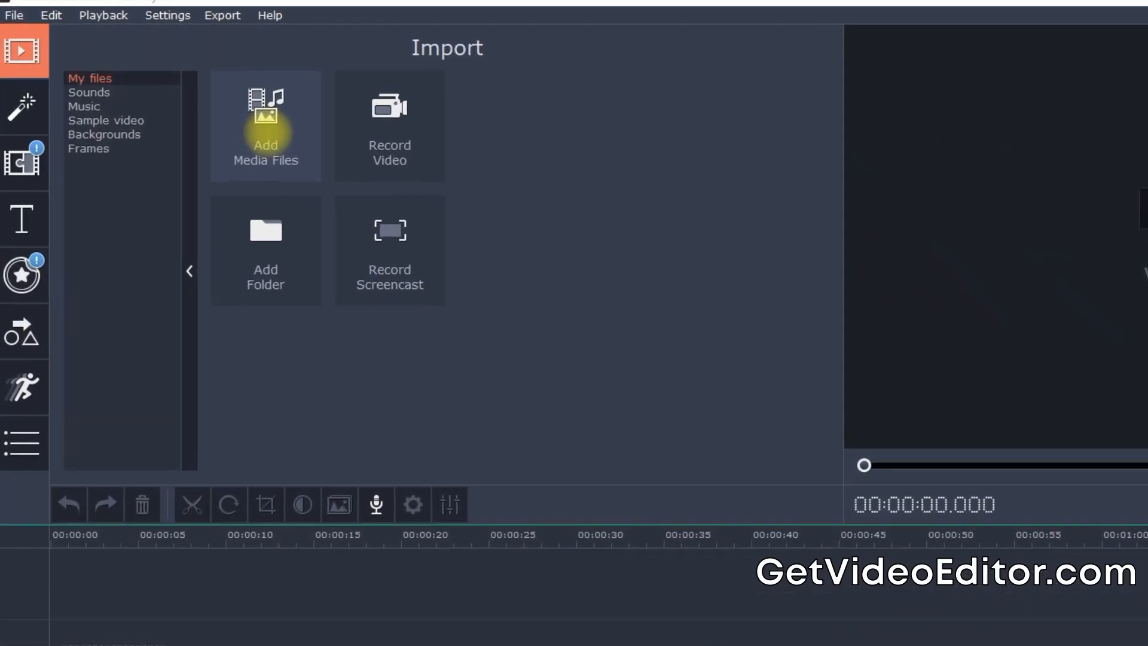
pyautogui.click(268, 132)
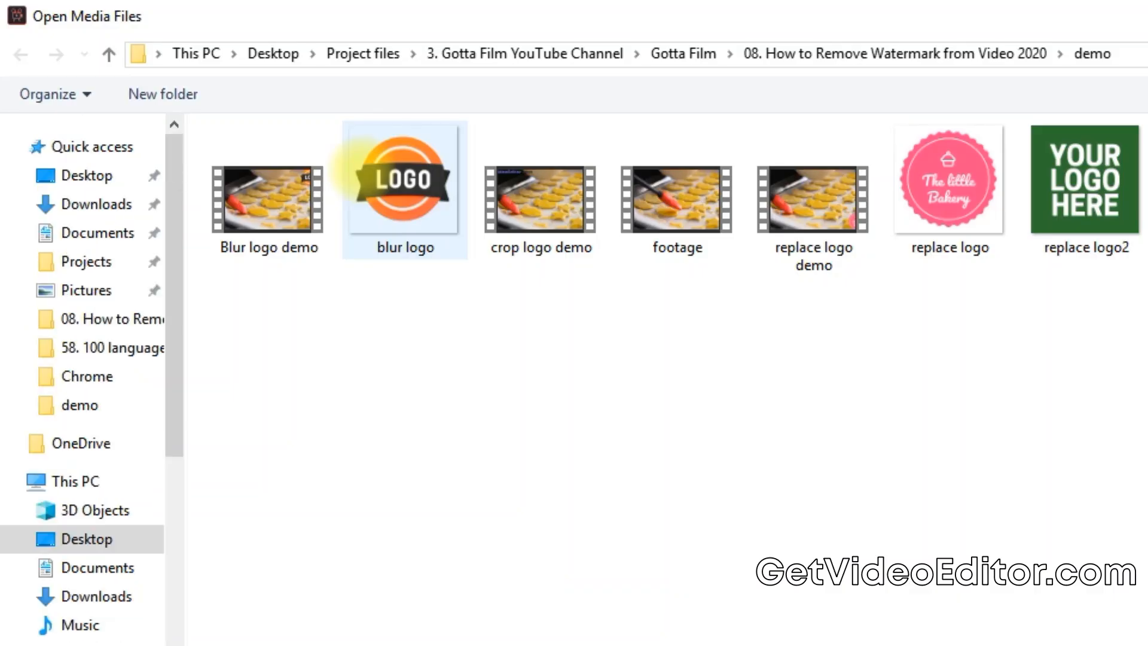
pyautogui.click(541, 247)
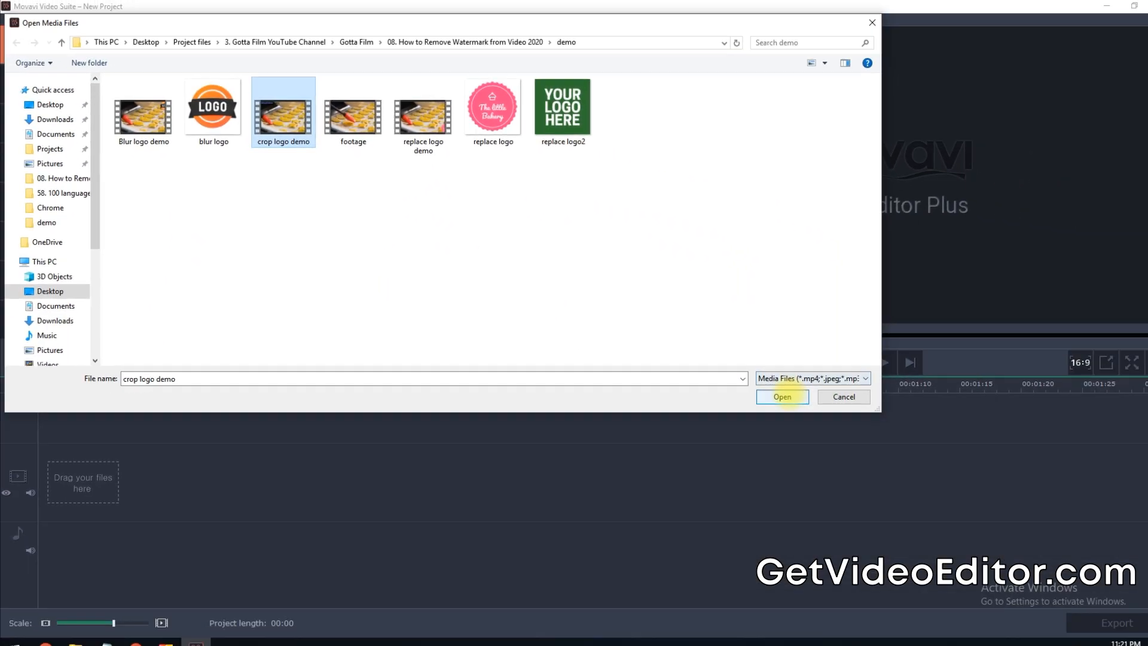
pyautogui.click(1083, 539)
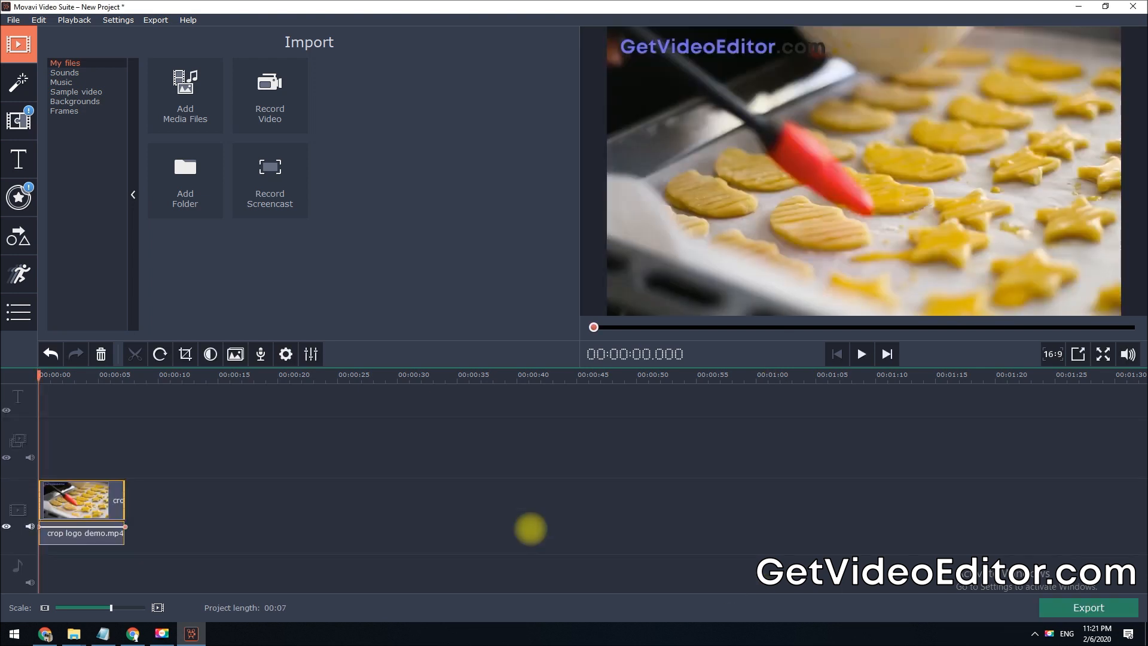
# Step: Crop the "crop logo demo" clip to a smaller frame that excludes the text watermark, apply it and preview the result
pyautogui.click(88, 507)
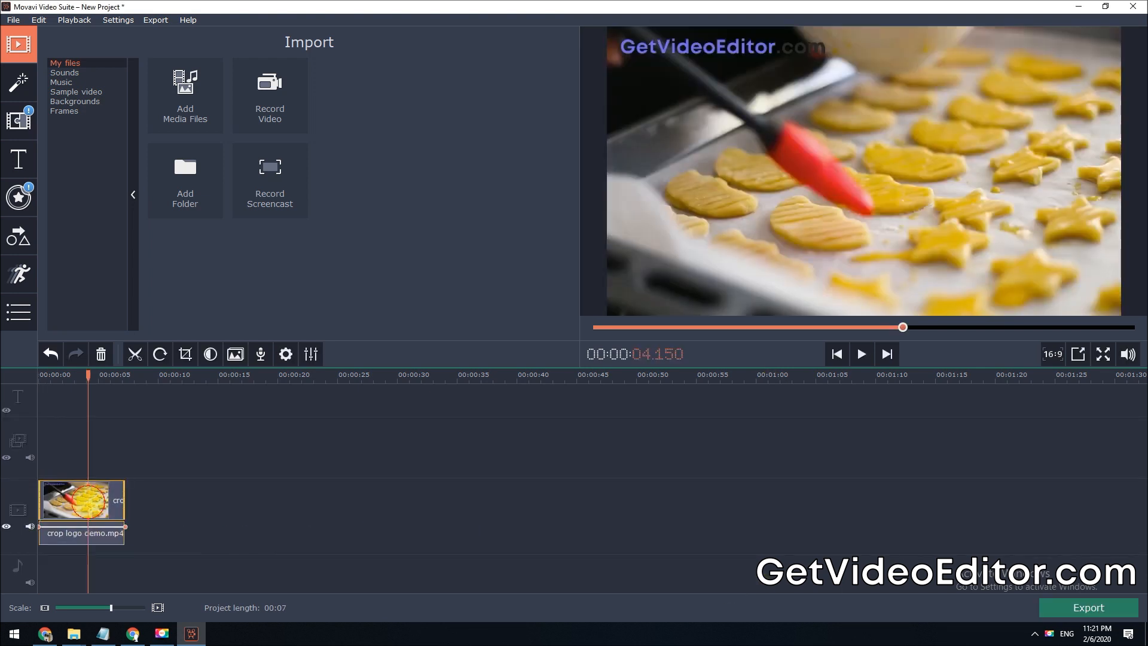
pyautogui.click(39, 376)
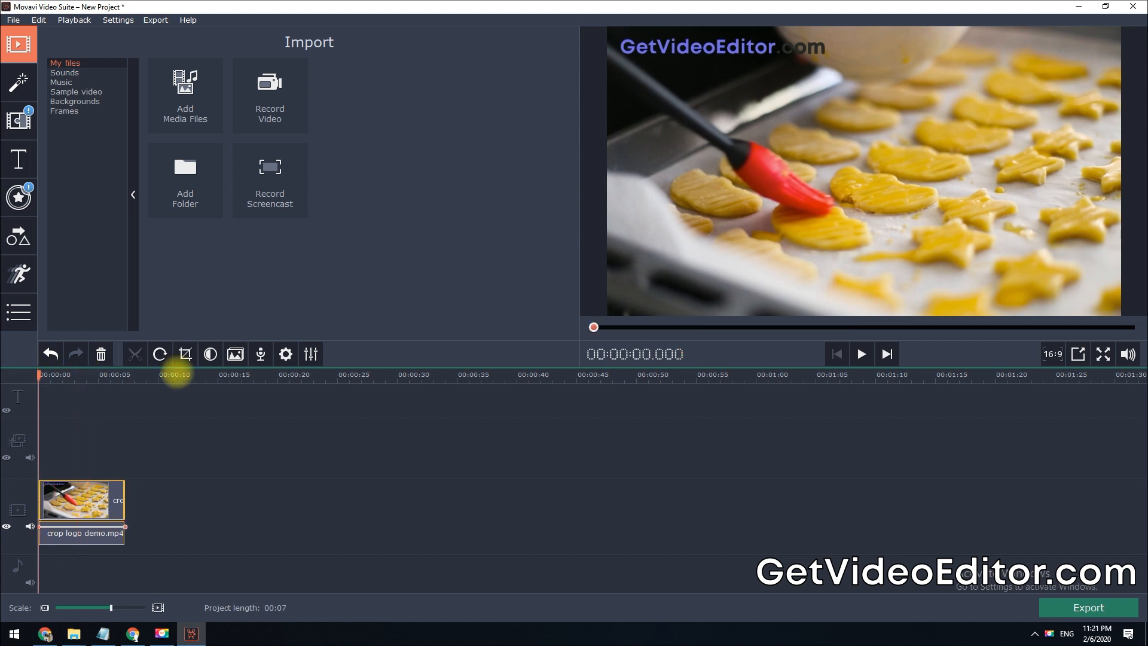
pyautogui.click(185, 354)
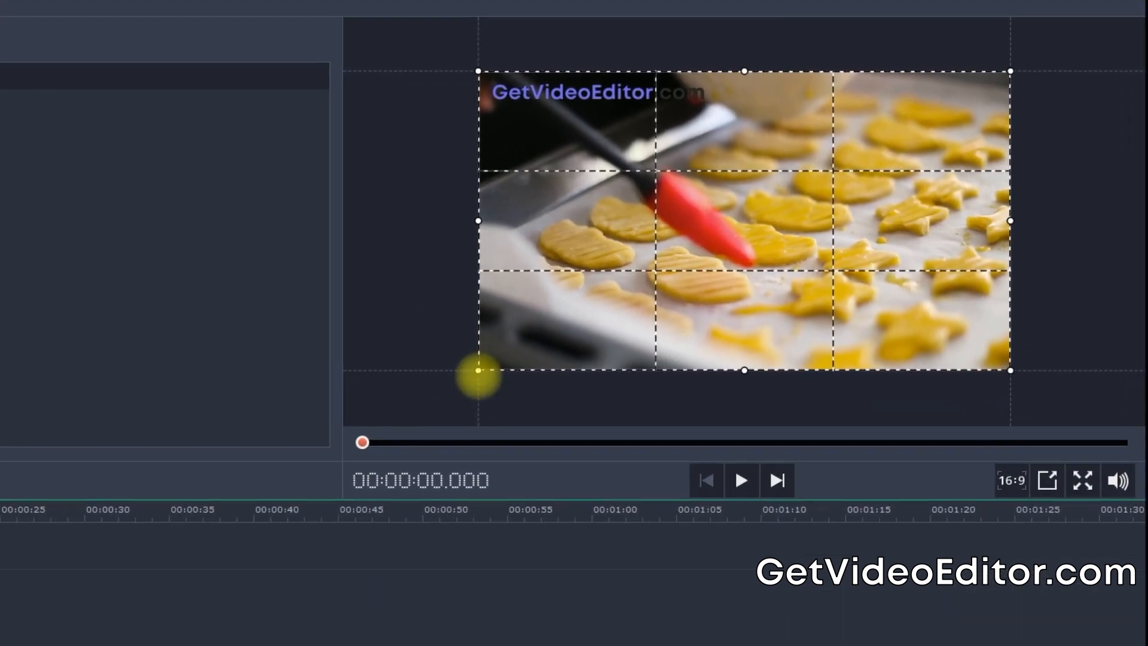
pyautogui.moveTo(478, 370); pyautogui.dragTo(536, 365)
pyautogui.moveTo(769, 198); pyautogui.dragTo(735, 226)
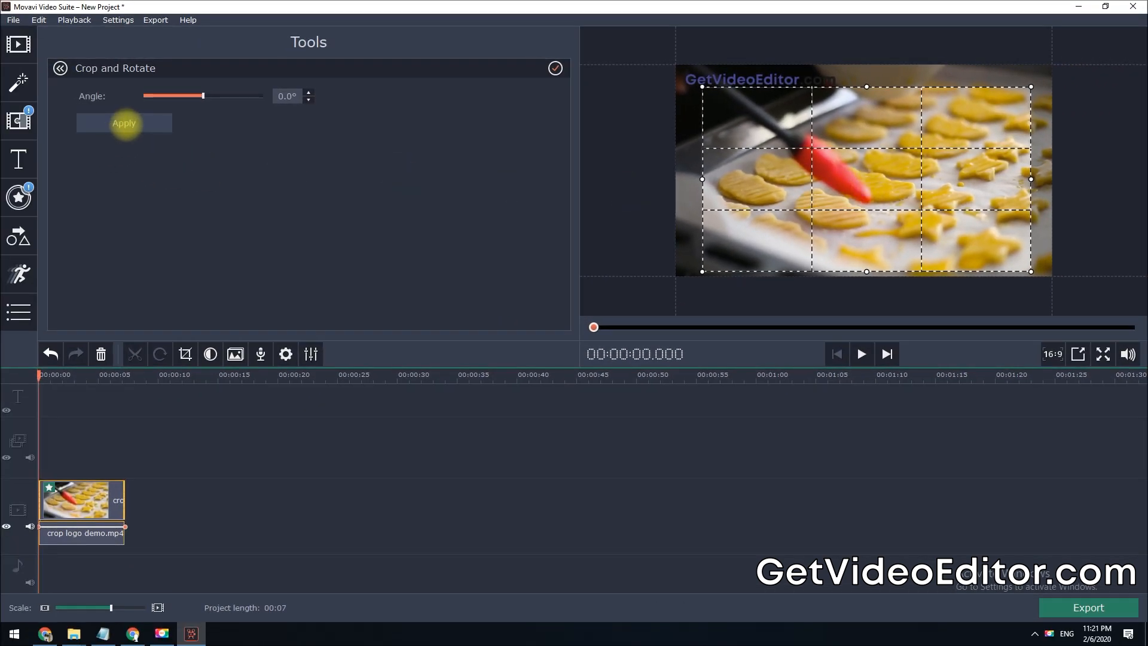
pyautogui.click(125, 123)
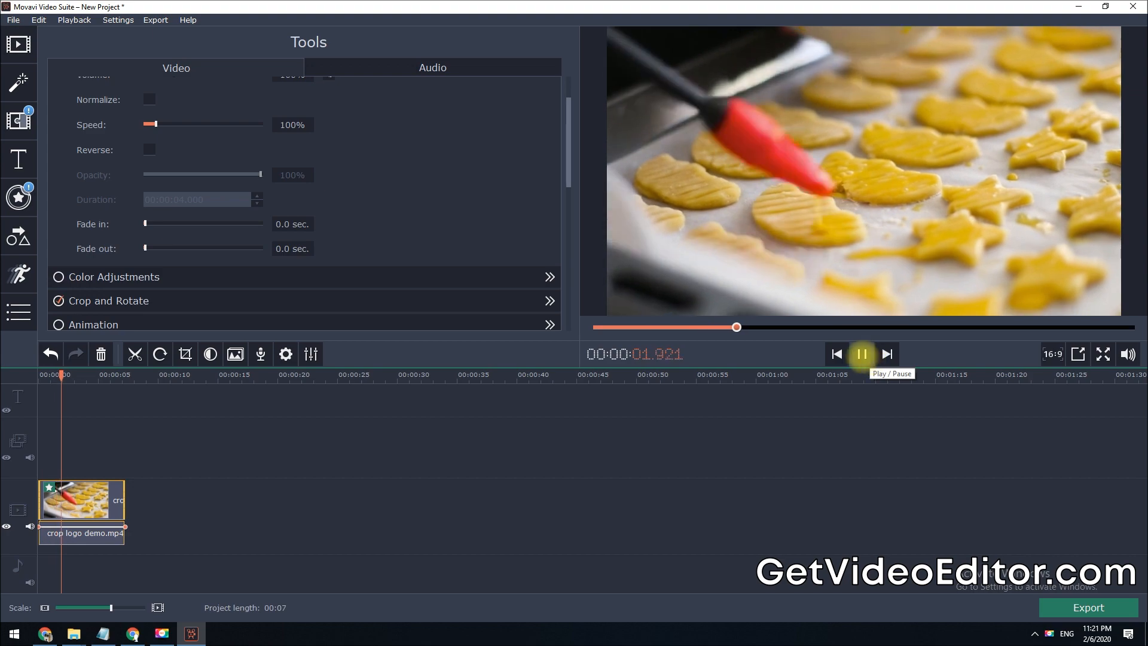
pyautogui.click(862, 354)
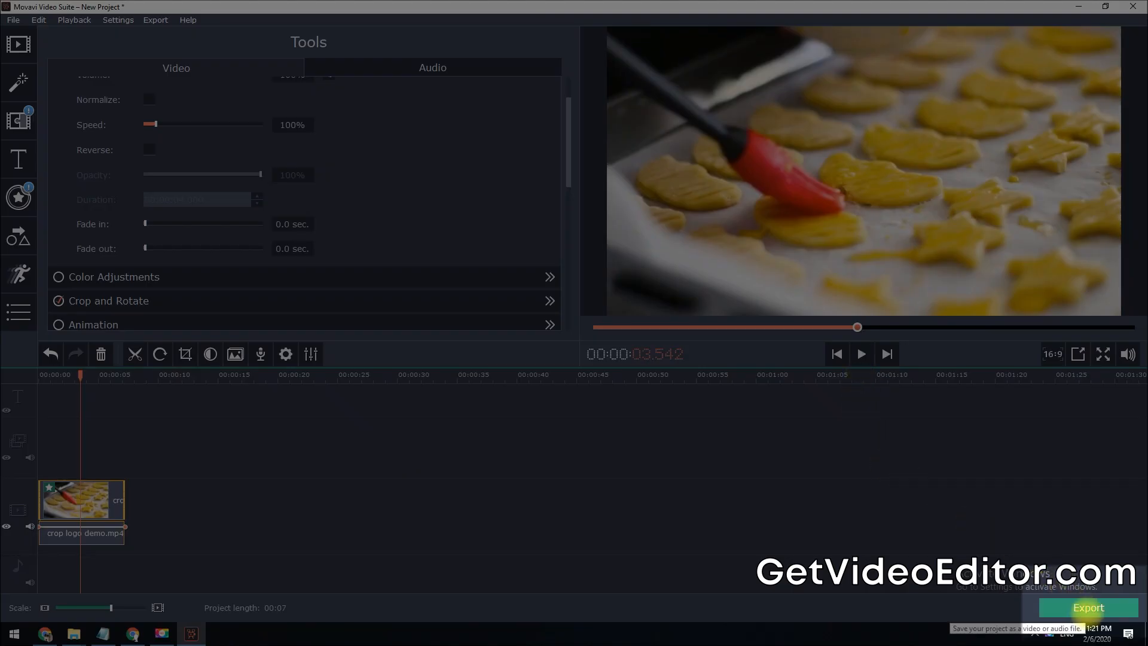
# Step: Export the cropped project as an MP4 named "My video" to the Desktop
pyautogui.click(1088, 607)
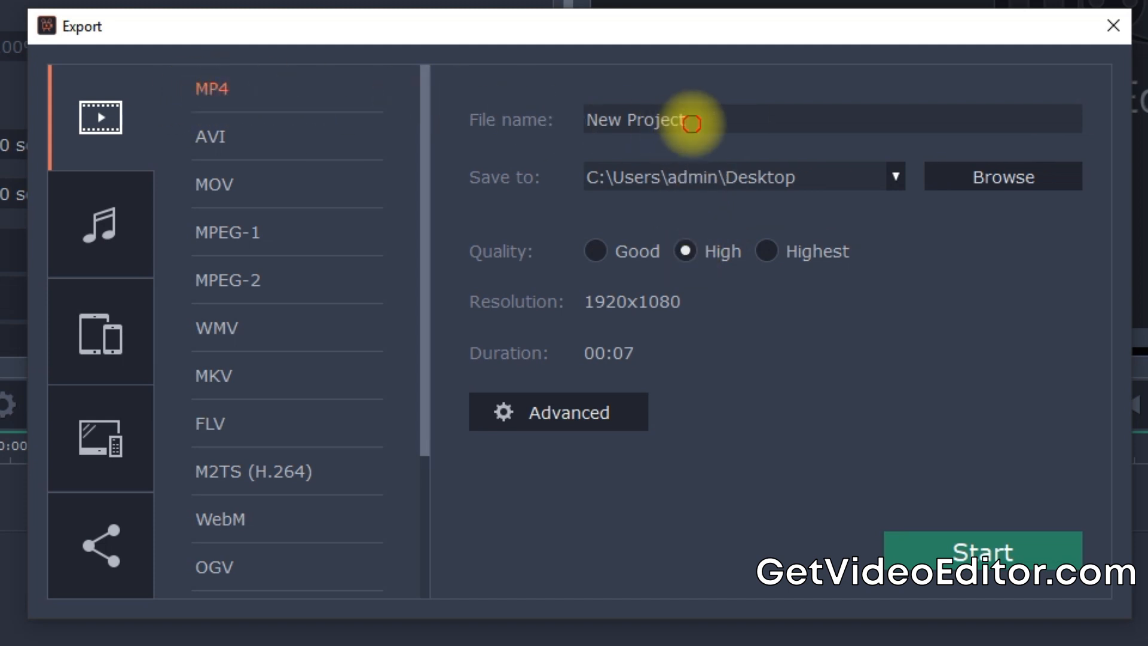
pyautogui.moveTo(688, 120); pyautogui.dragTo(584, 120)
pyautogui.write('My video')
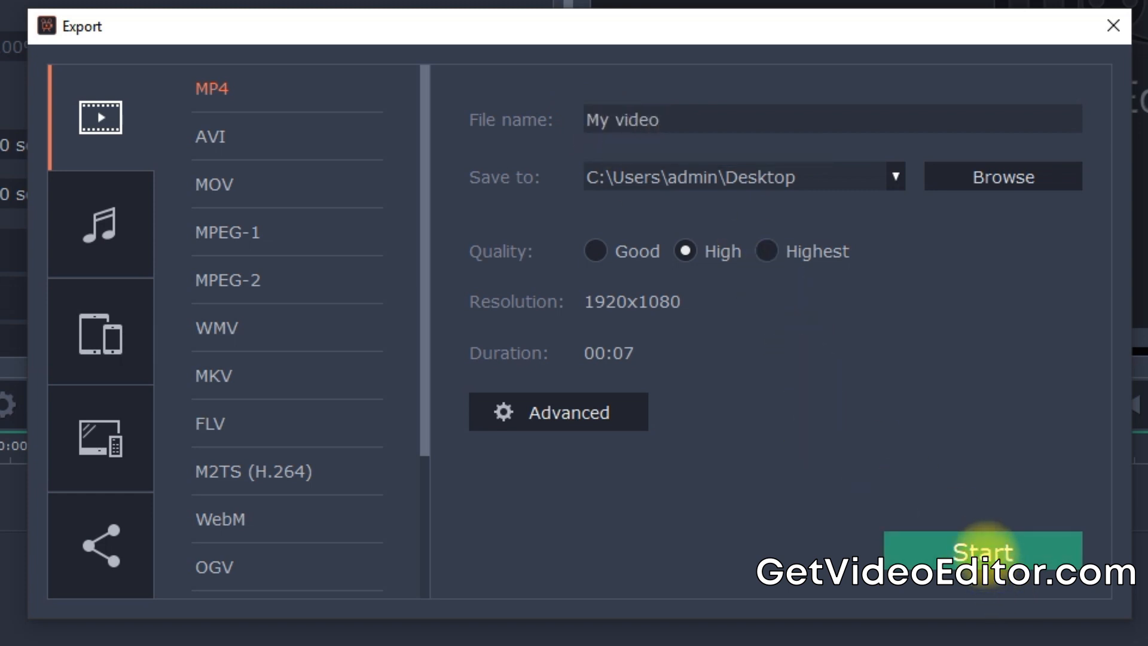
pyautogui.click(985, 553)
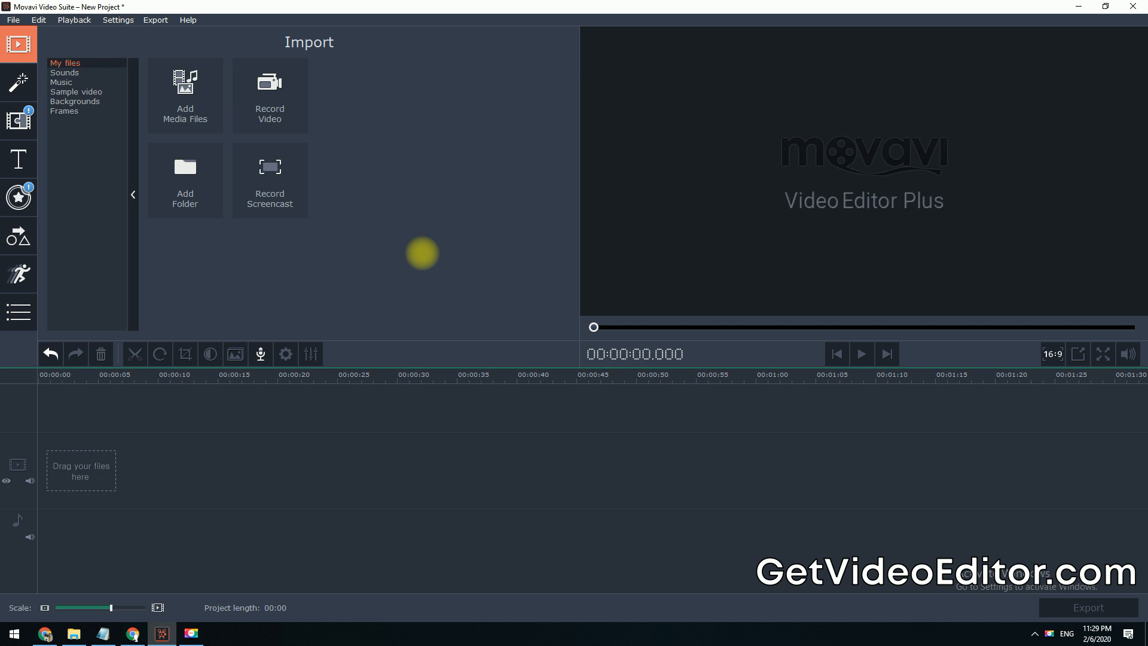
# Step: Import the video "replace logo demo" into the empty project
pyautogui.click(184, 82)
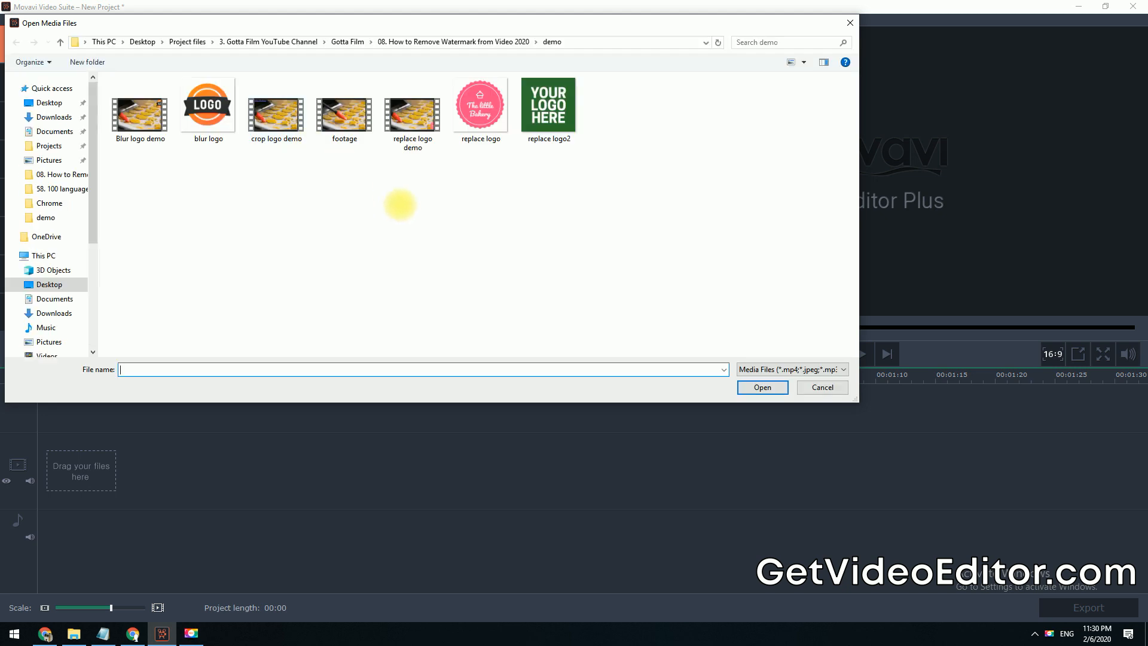
pyautogui.click(412, 120)
pyautogui.click(763, 387)
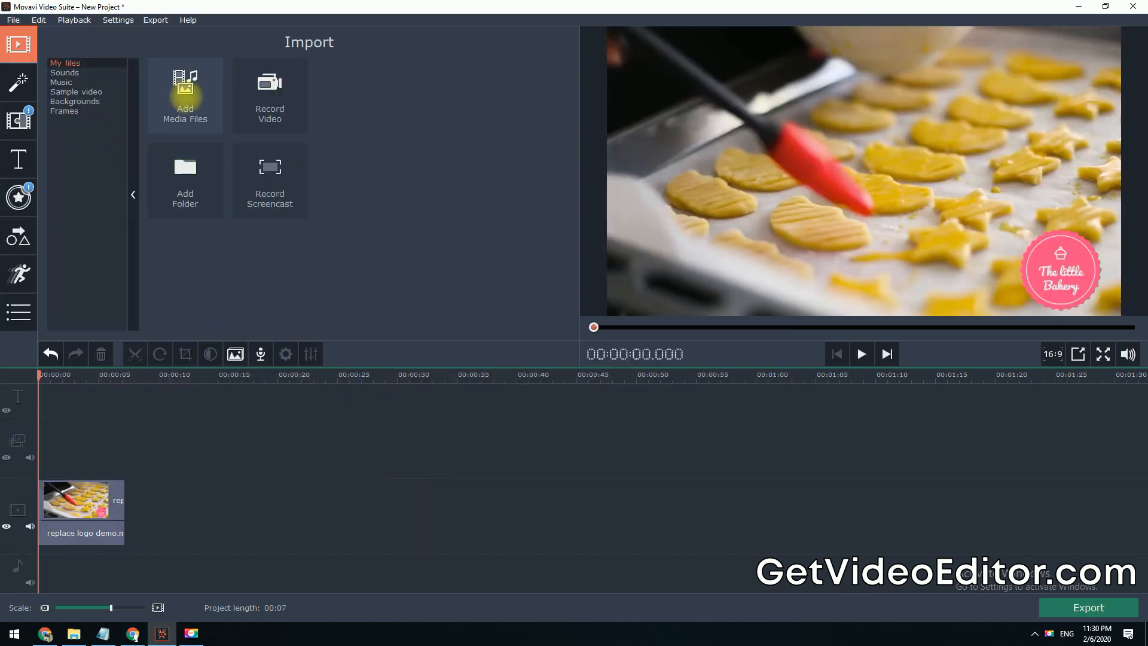
# Step: Import the image "replace logo2" and move it to the overlay track above the "replace logo demo" clip
pyautogui.click(185, 96)
pyautogui.click(548, 108)
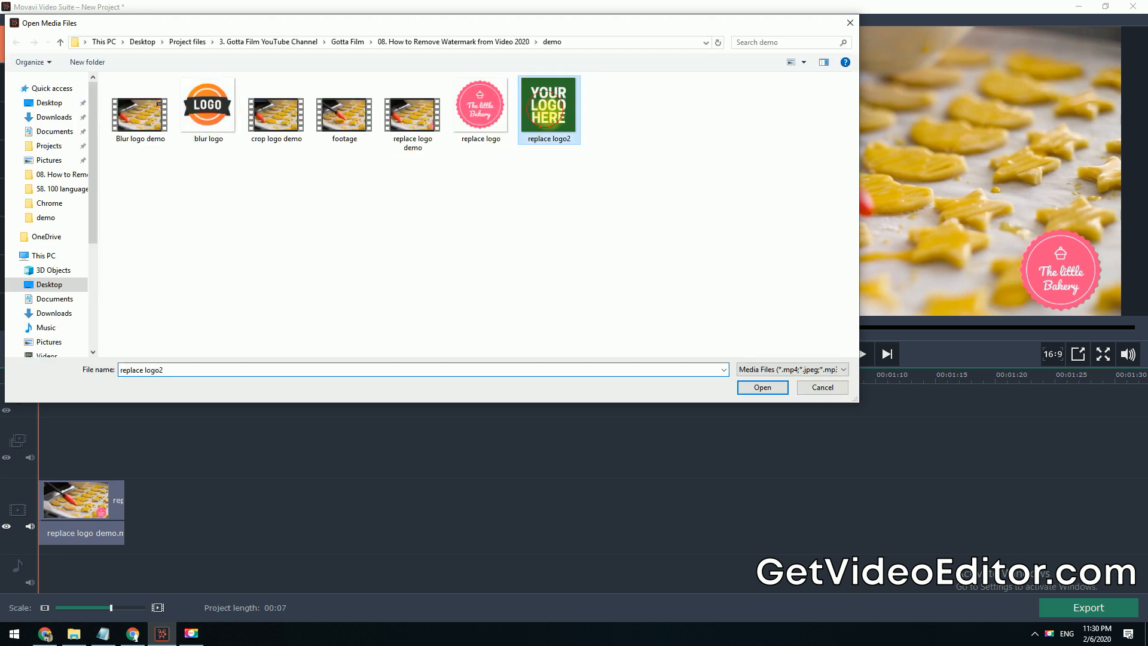
pyautogui.click(762, 387)
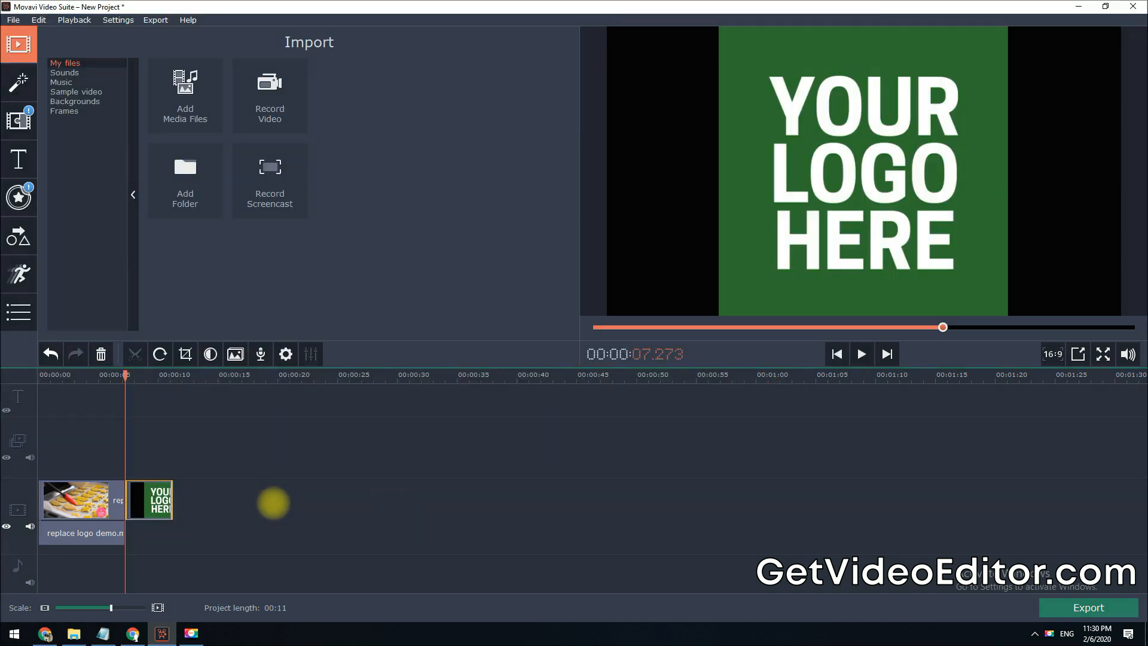
pyautogui.moveTo(136, 501); pyautogui.dragTo(114, 430)
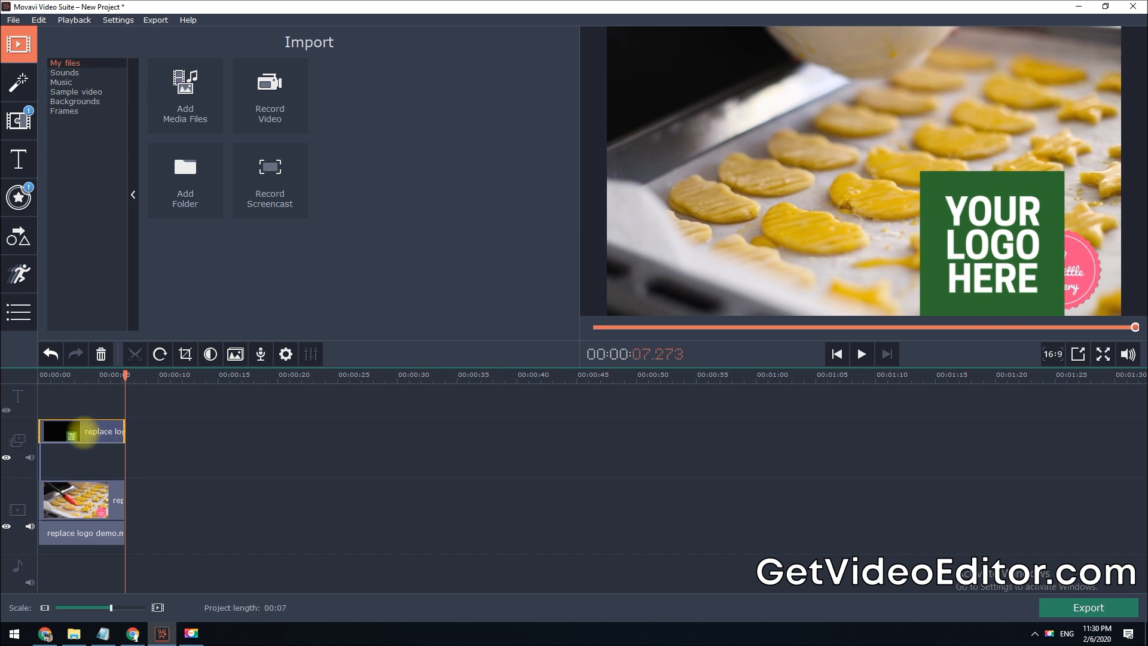
# Step: In Picture in picture mode, shrink the green logo overlay, place it over the pink bakery watermark and preview the result
pyautogui.doubleClick(84, 431)
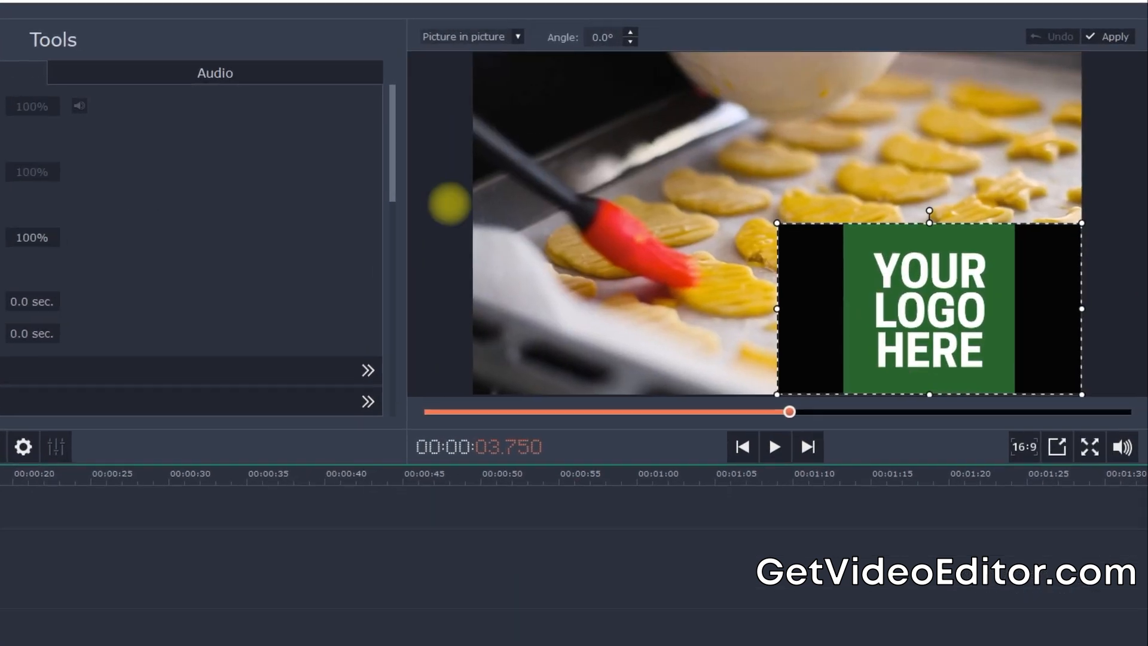
pyautogui.click(514, 37)
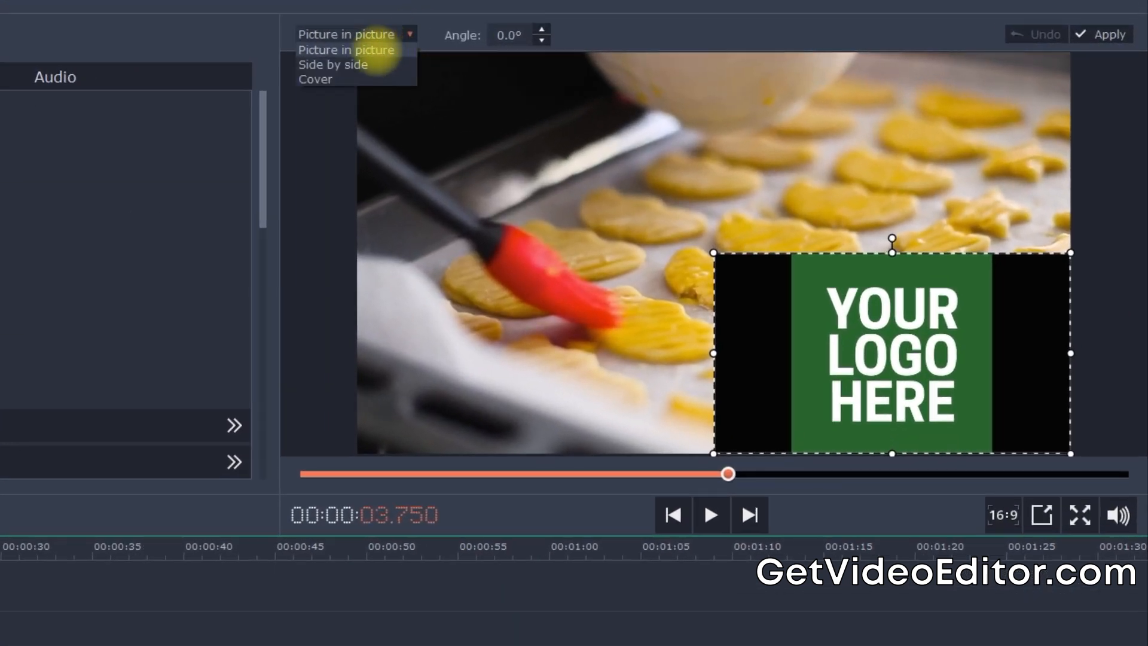
pyautogui.click(377, 50)
pyautogui.moveTo(714, 254); pyautogui.dragTo(912, 365)
pyautogui.moveTo(981, 393); pyautogui.dragTo(967, 356)
pyautogui.moveTo(1058, 419); pyautogui.dragTo(1080, 423)
pyautogui.moveTo(903, 423); pyautogui.dragTo(872, 446)
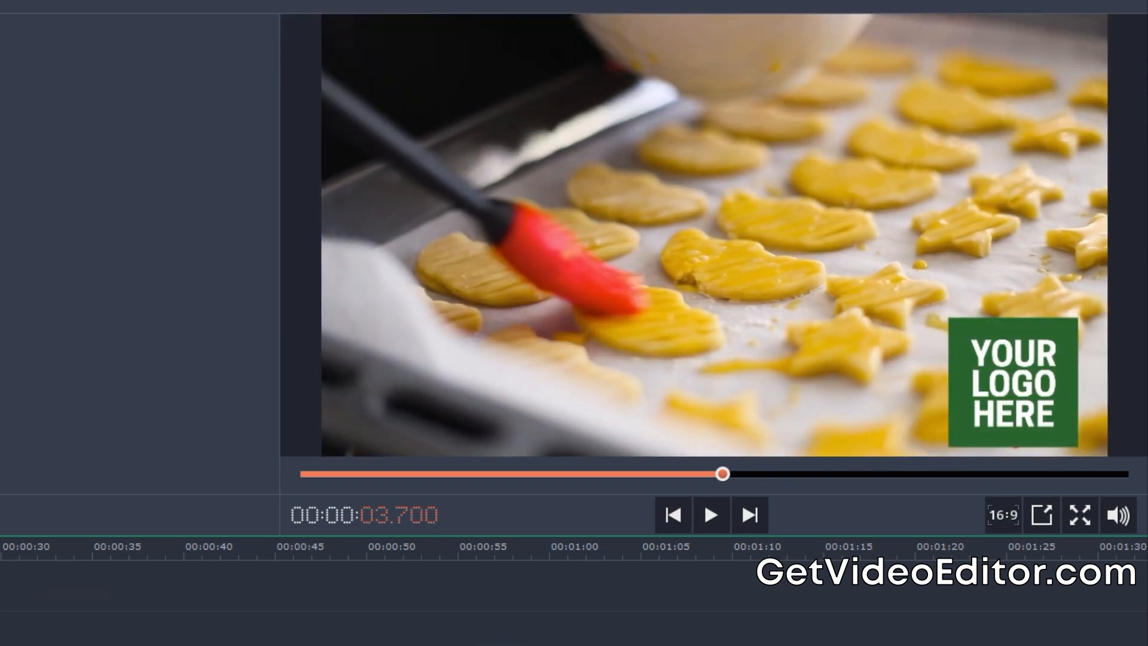
pyautogui.click(717, 516)
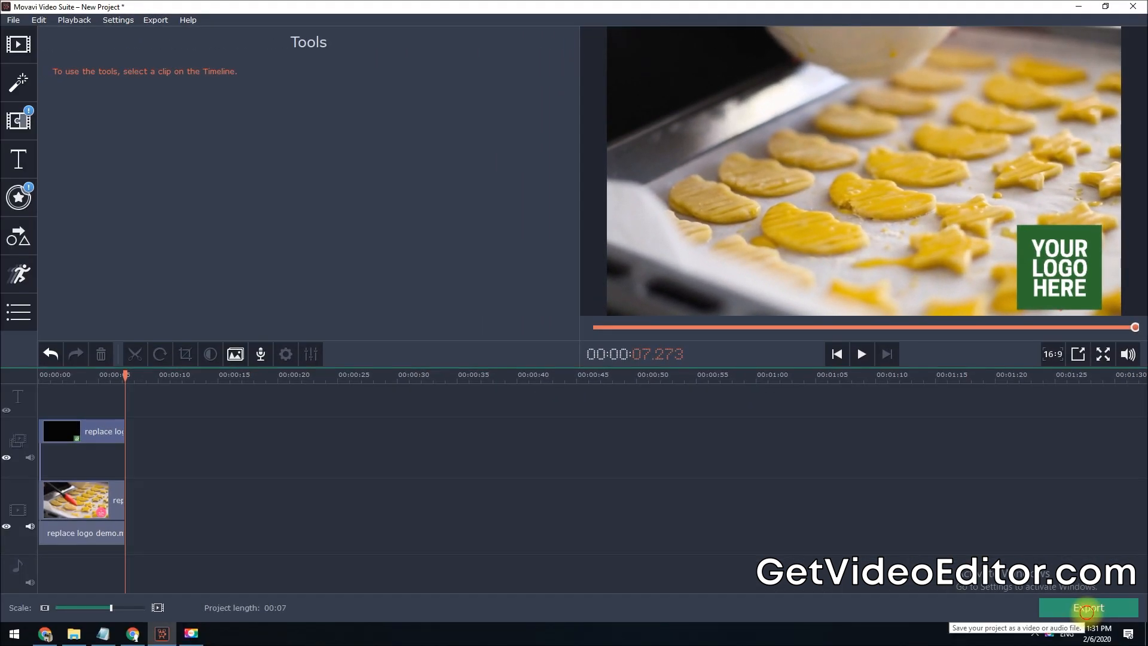
# Step: Export the project as an MP4 named "My video2" to the Desktop, overwriting the existing file
pyautogui.click(1086, 607)
pyautogui.moveTo(636, 211); pyautogui.dragTo(578, 211)
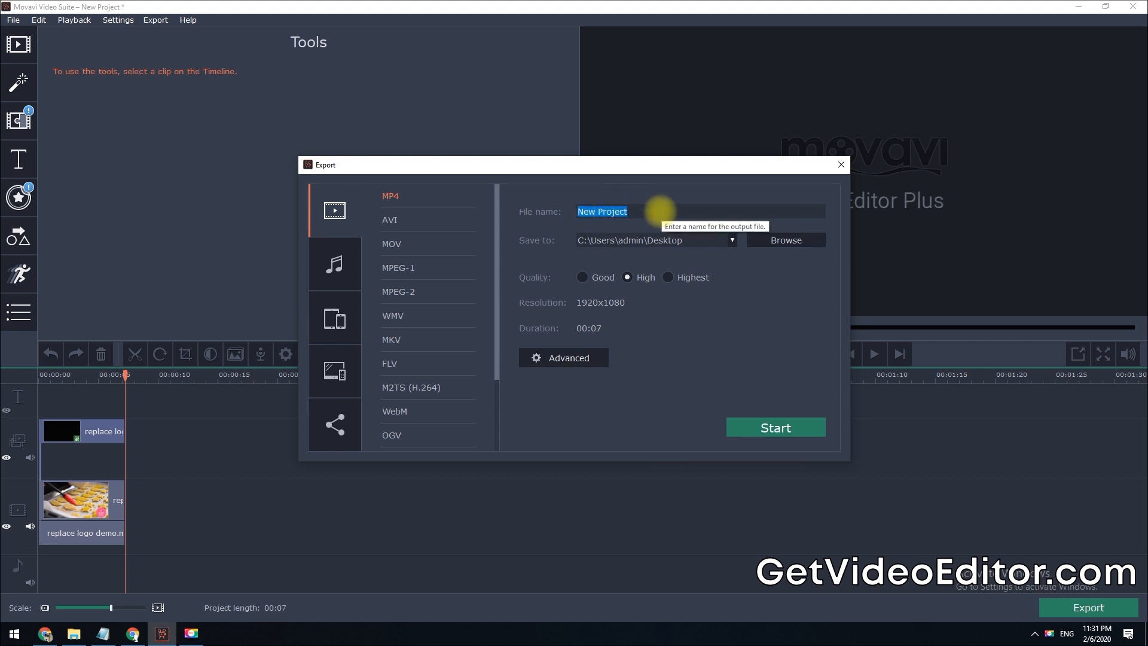
pyautogui.click(775, 428)
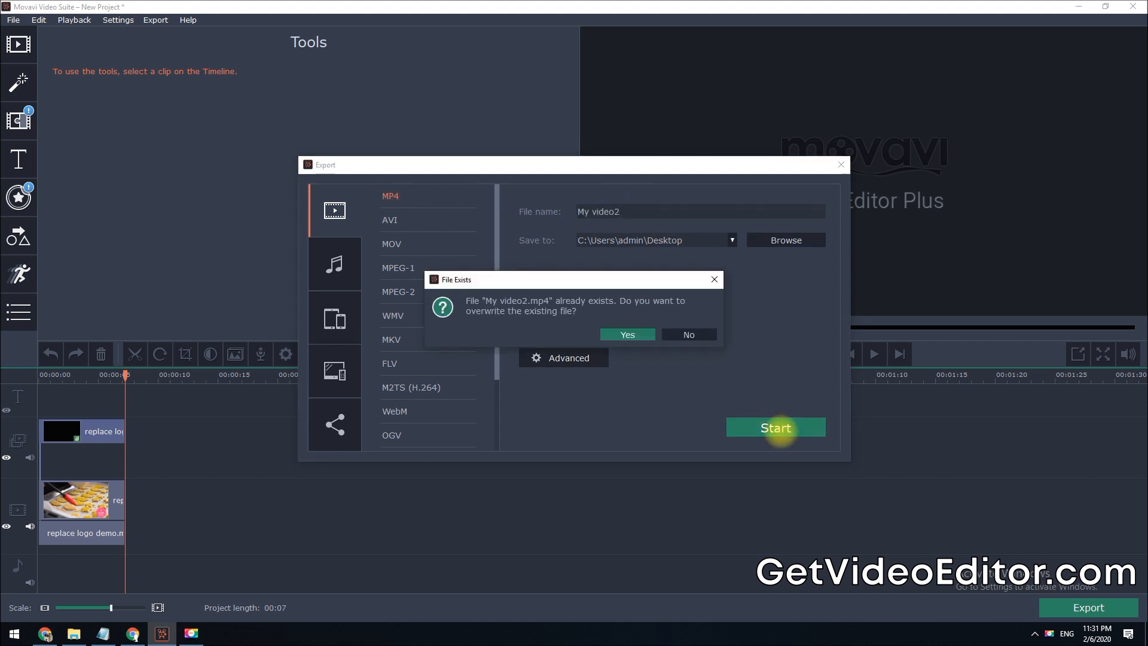
pyautogui.click(618, 333)
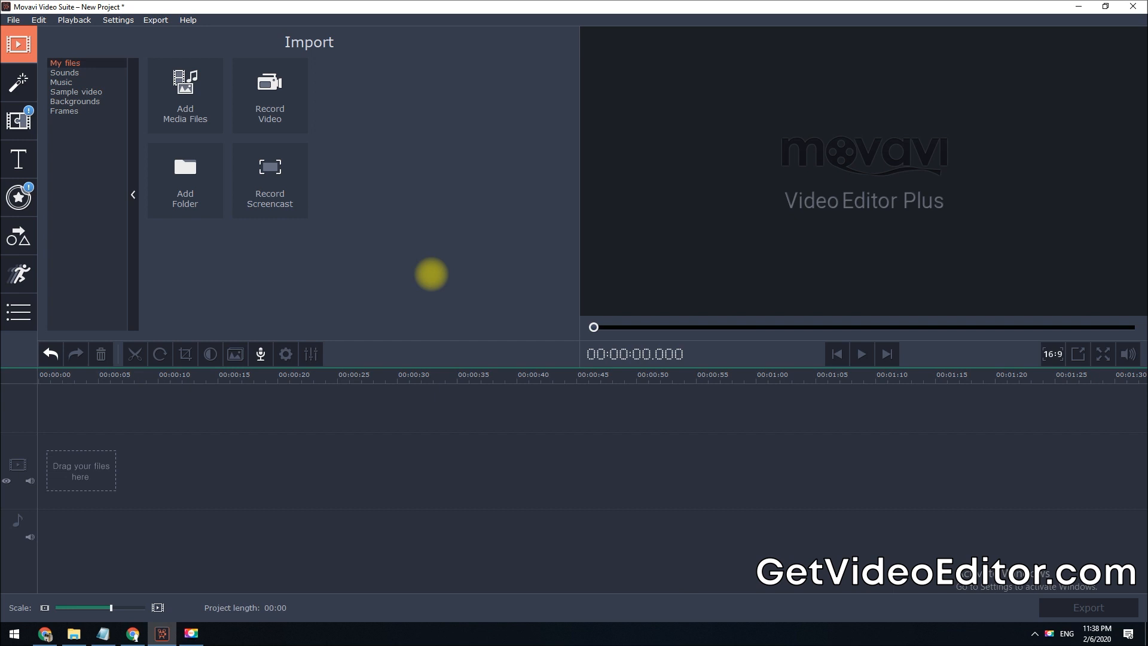
# Step: Import the video "Blur logo demo" into the empty project
pyautogui.click(189, 104)
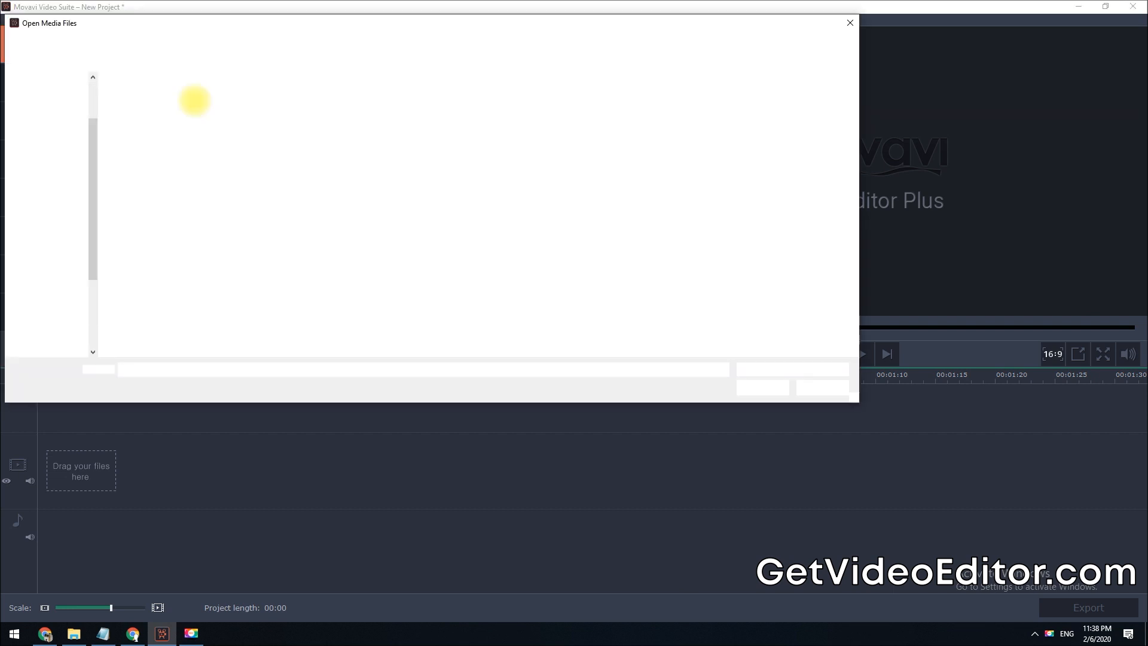
pyautogui.click(140, 113)
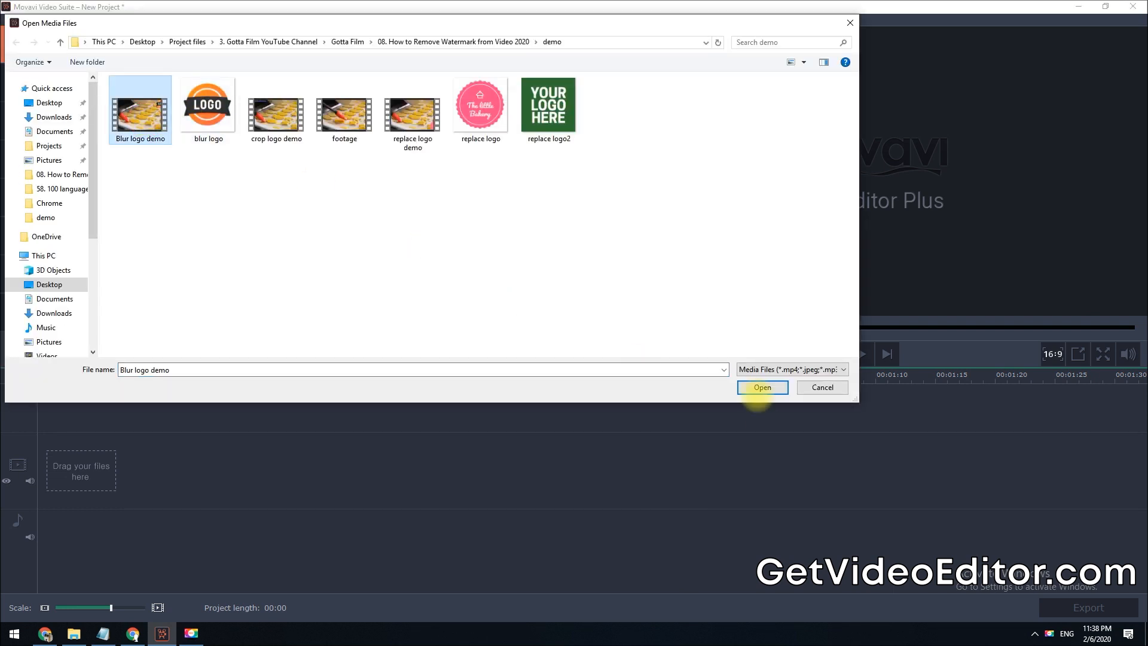
pyautogui.click(759, 390)
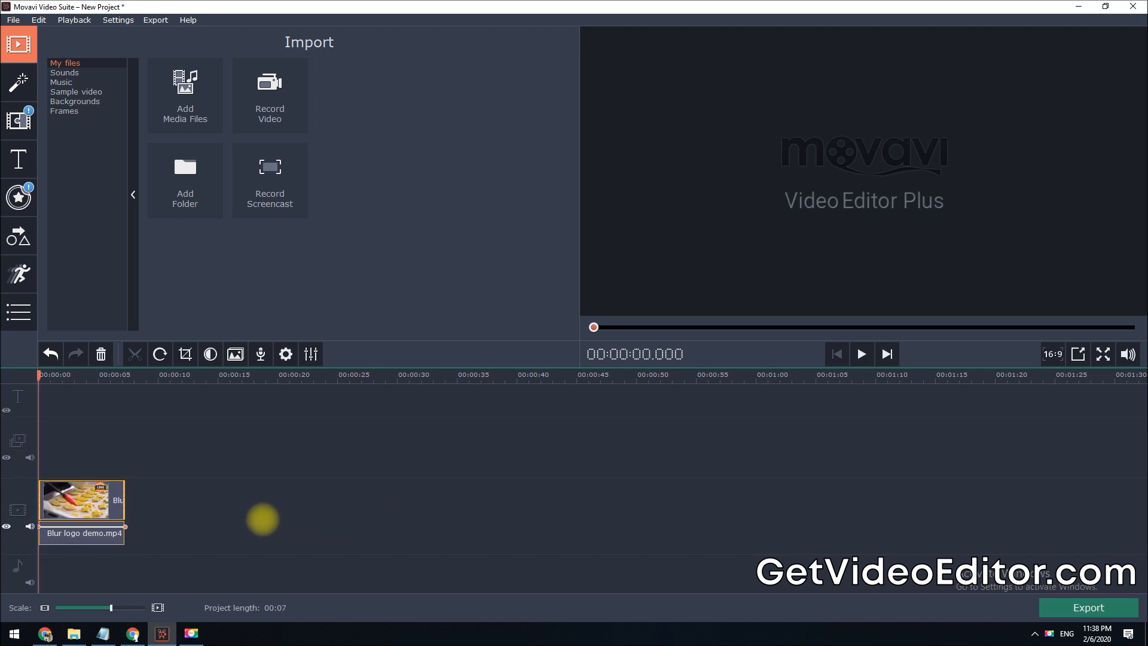
# Step: Open Highlight and Conceal for the "Blur logo demo" clip and set the Conceal effect to an elliptical blur mask
pyautogui.click(21, 312)
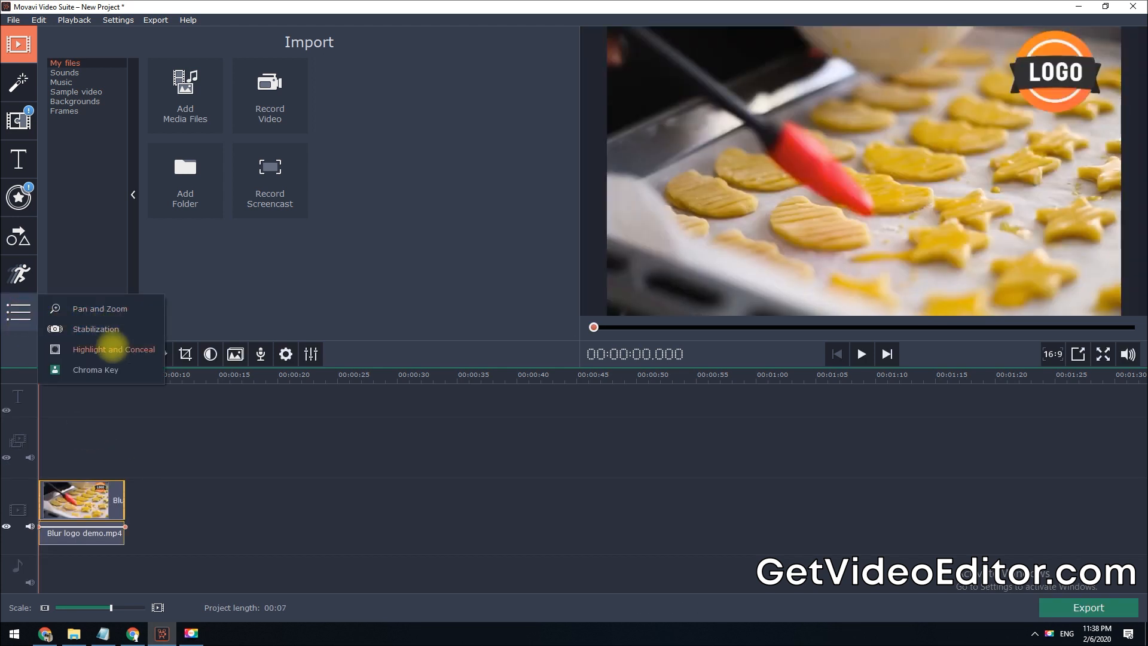
pyautogui.click(113, 349)
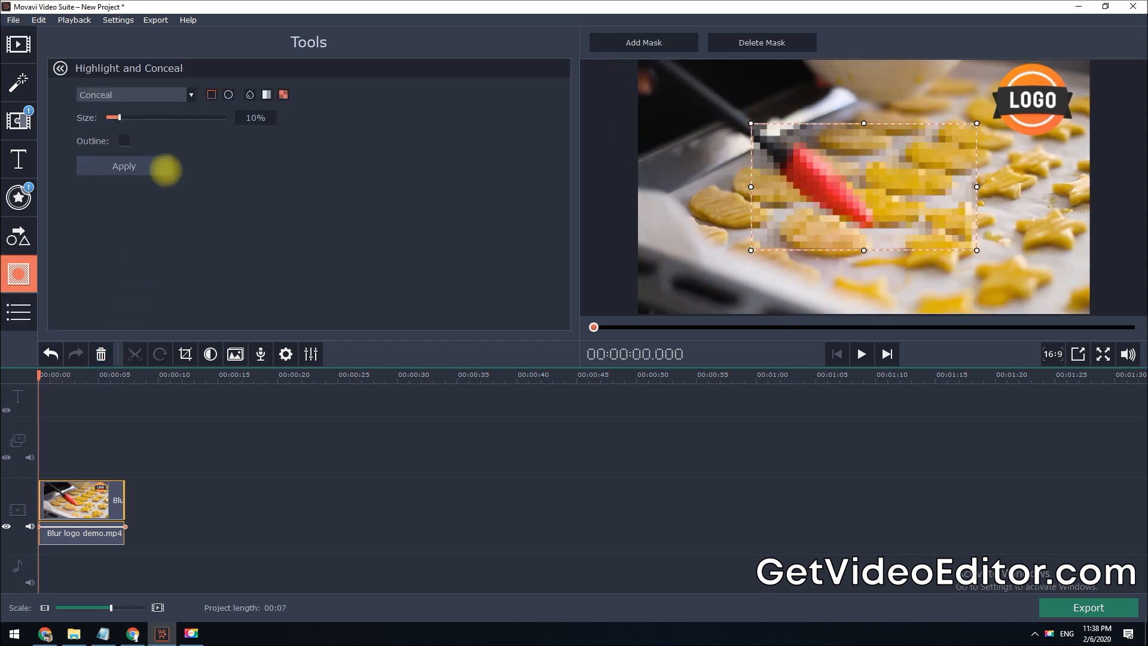
pyautogui.click(180, 97)
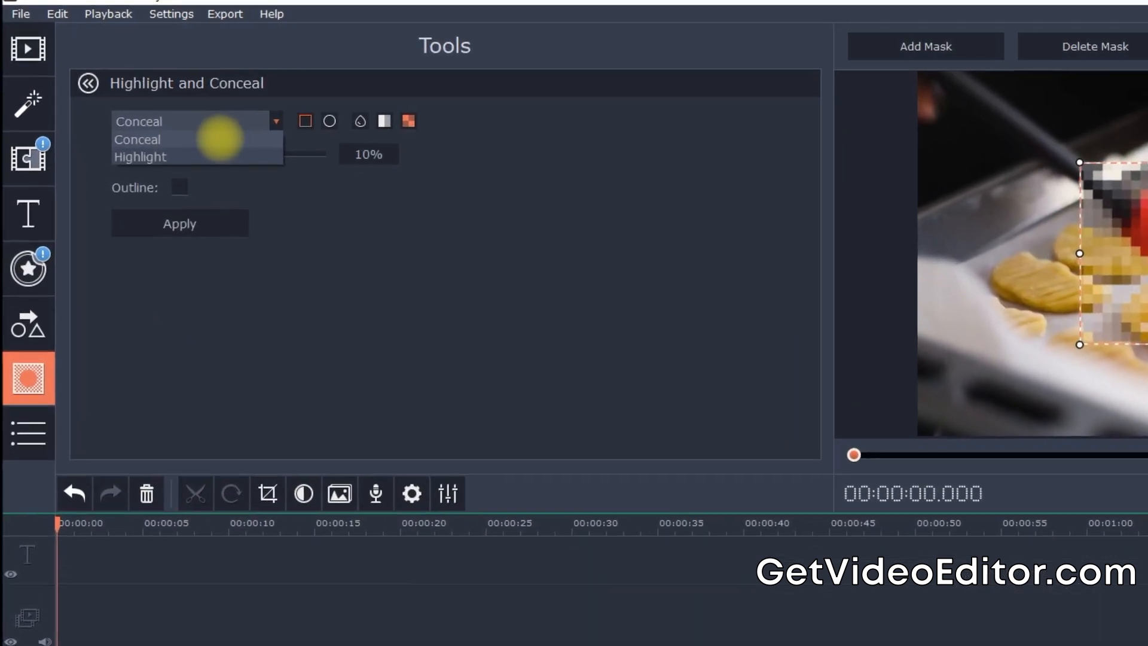
pyautogui.click(219, 138)
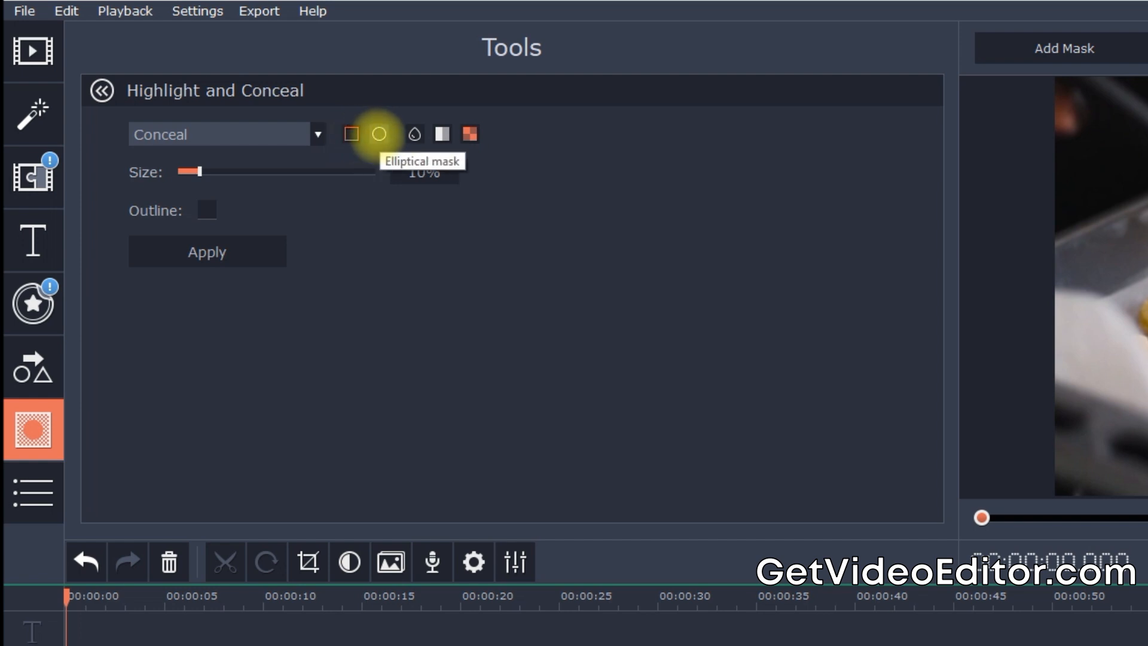
pyautogui.click(379, 134)
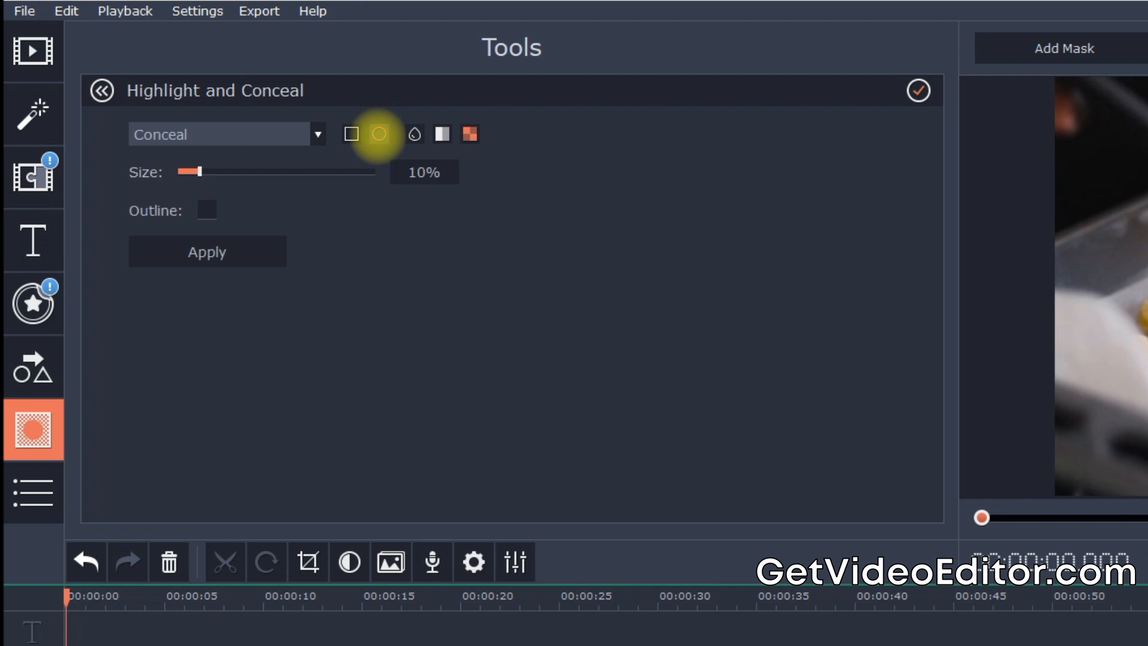
pyautogui.click(415, 134)
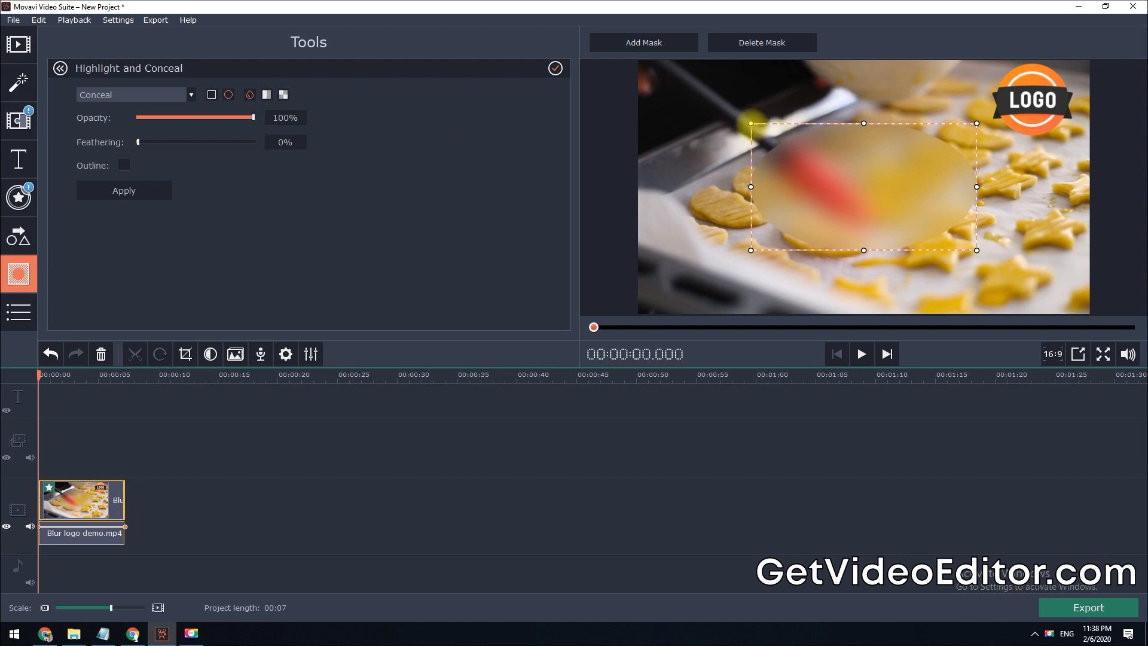
# Step: Shrink the elliptical blur mask, place it over the orange LOGO watermark and set its feathering to 58%
pyautogui.moveTo(751, 124); pyautogui.dragTo(792, 146)
pyautogui.moveTo(793, 199); pyautogui.dragTo(862, 199)
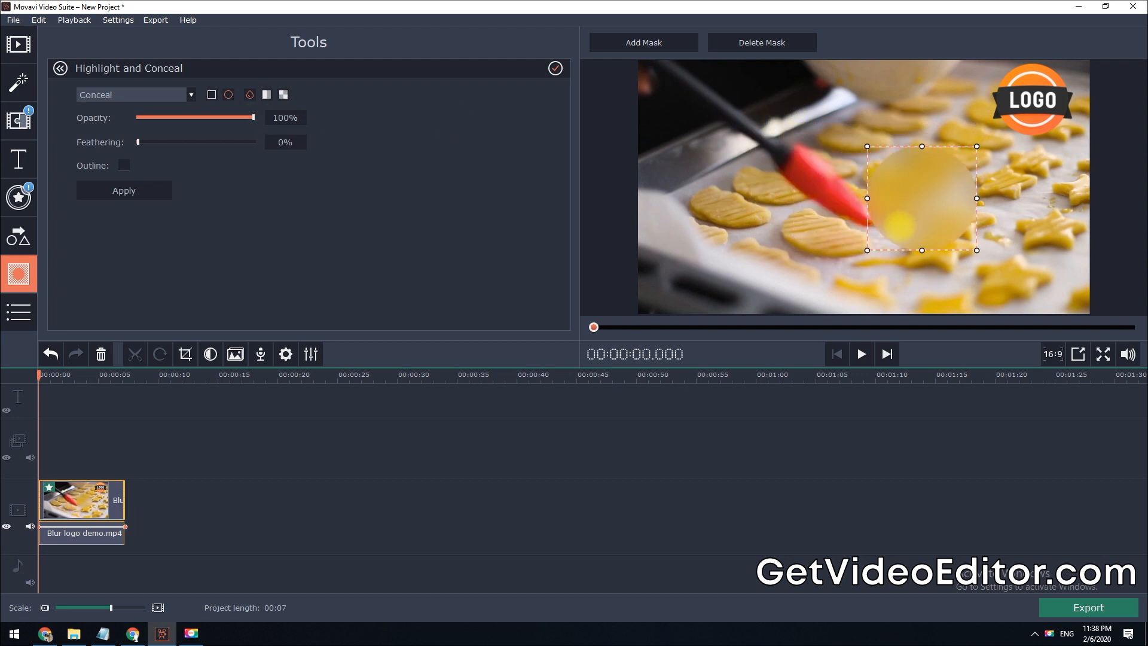
pyautogui.moveTo(910, 214); pyautogui.dragTo(1016, 130)
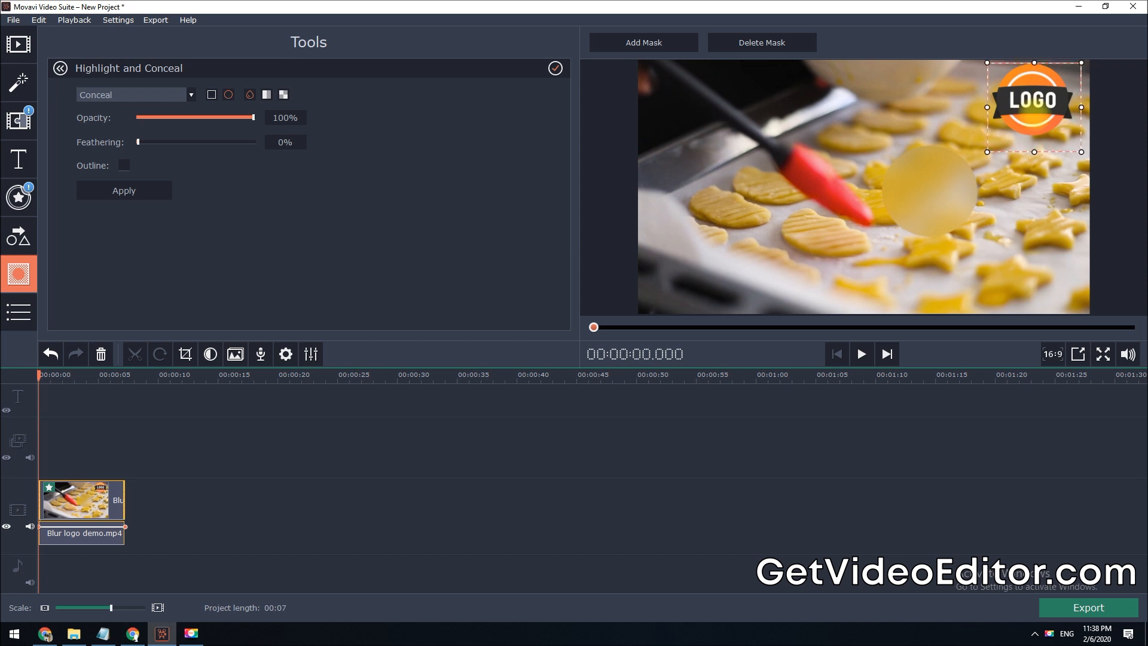
pyautogui.moveTo(1025, 100); pyautogui.dragTo(1020, 101)
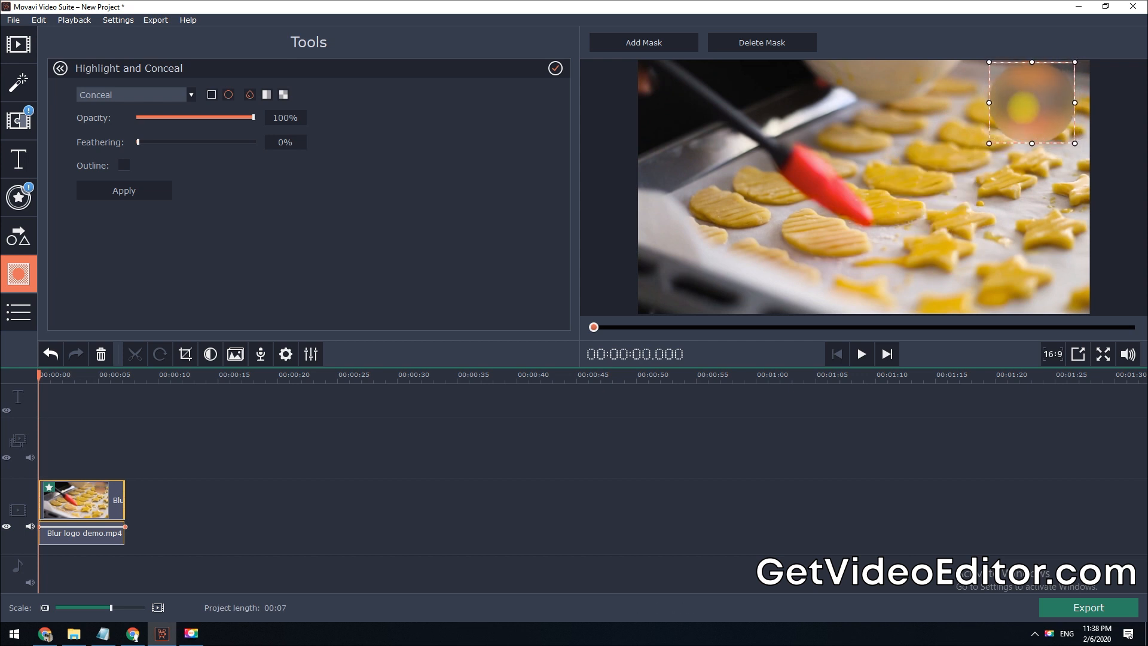
pyautogui.moveTo(138, 142); pyautogui.dragTo(184, 142)
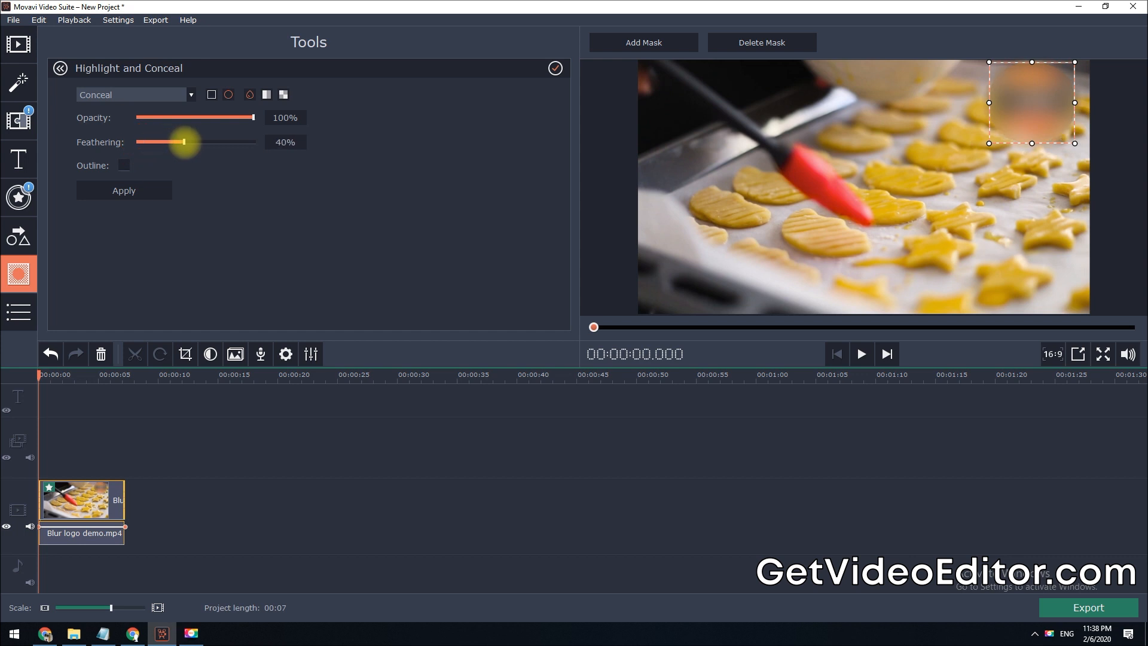
pyautogui.click(703, 195)
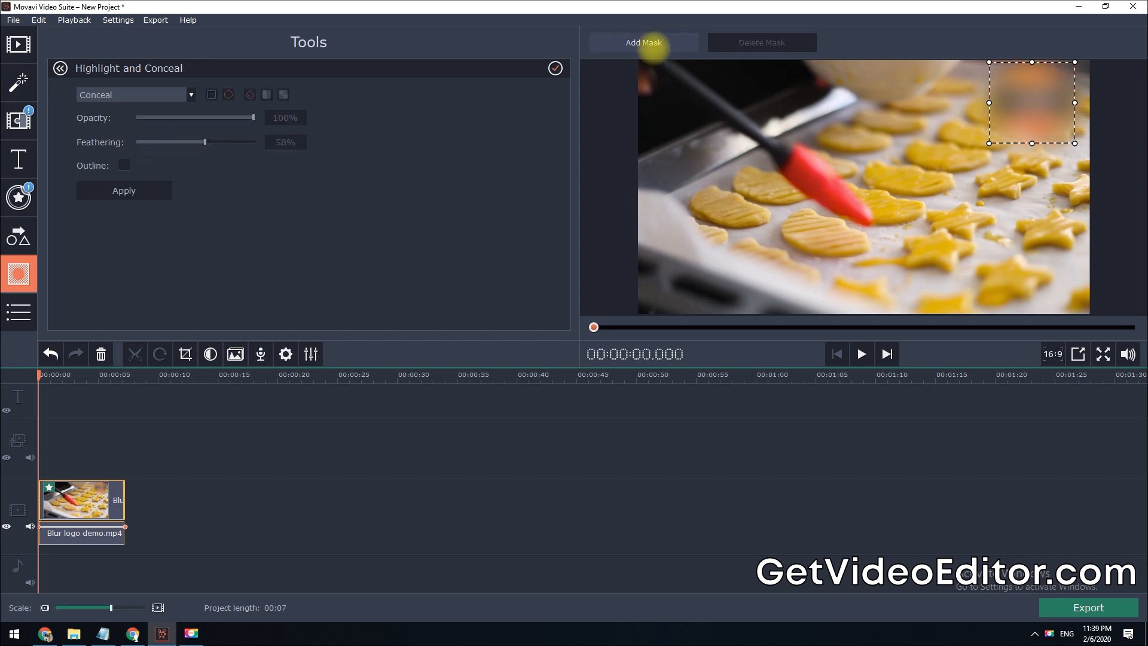
# Step: Add a second, rectangular blur mask, shrink it and move it over the cookies below the logo, and delete it again
pyautogui.click(643, 43)
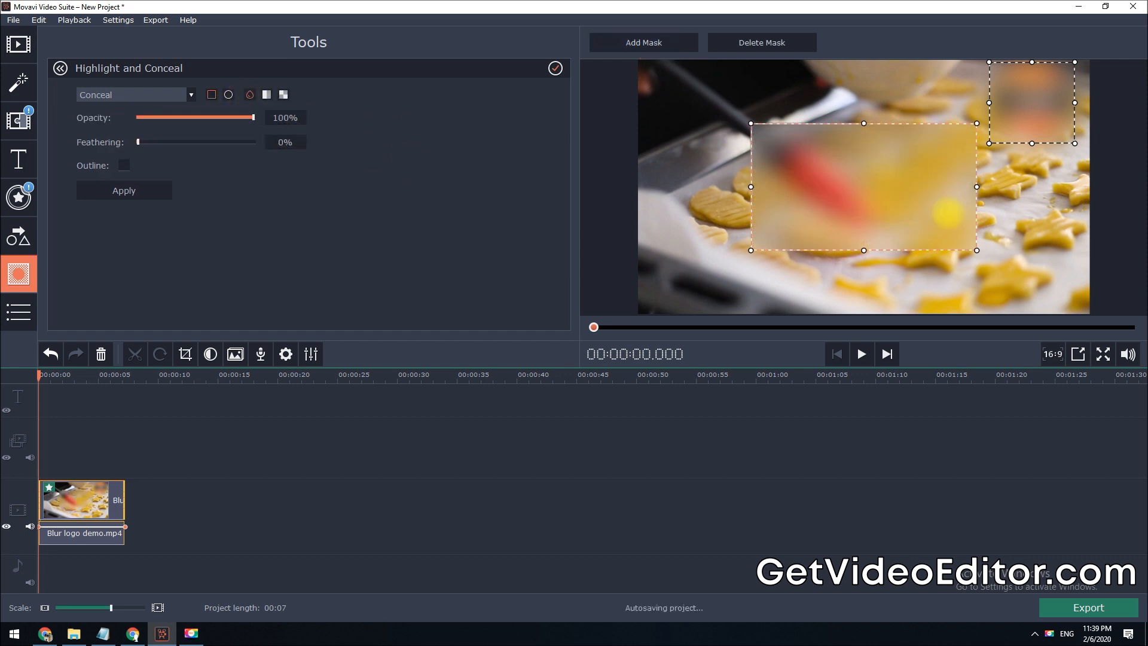
pyautogui.moveTo(976, 250); pyautogui.dragTo(890, 223)
pyautogui.moveTo(813, 172); pyautogui.dragTo(1006, 249)
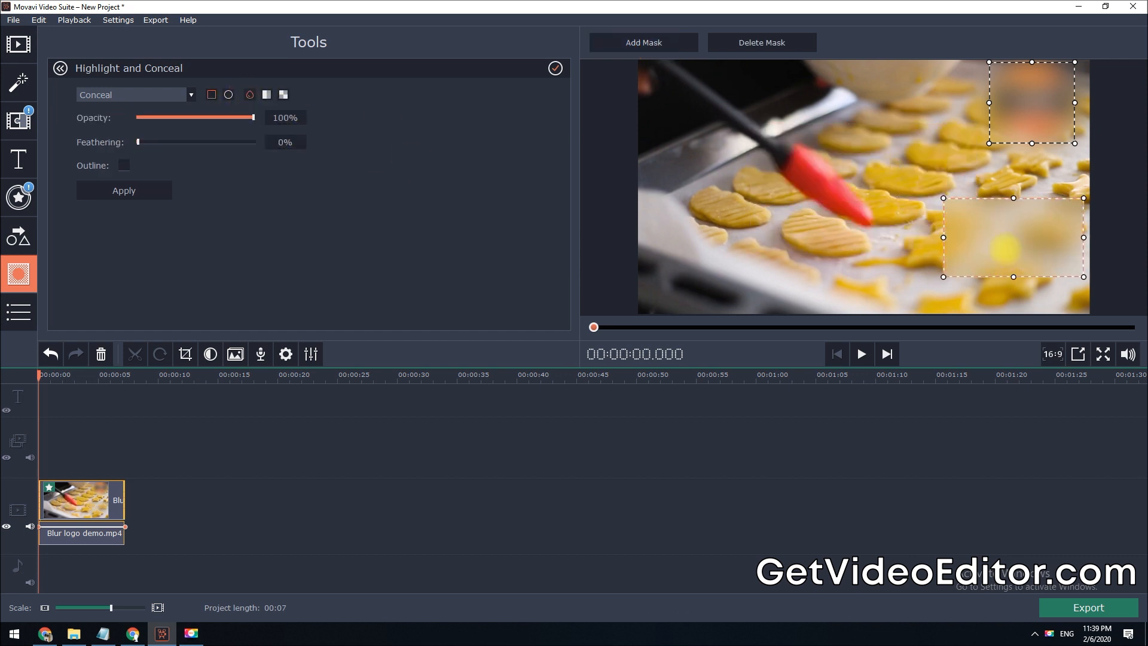
pyautogui.click(759, 42)
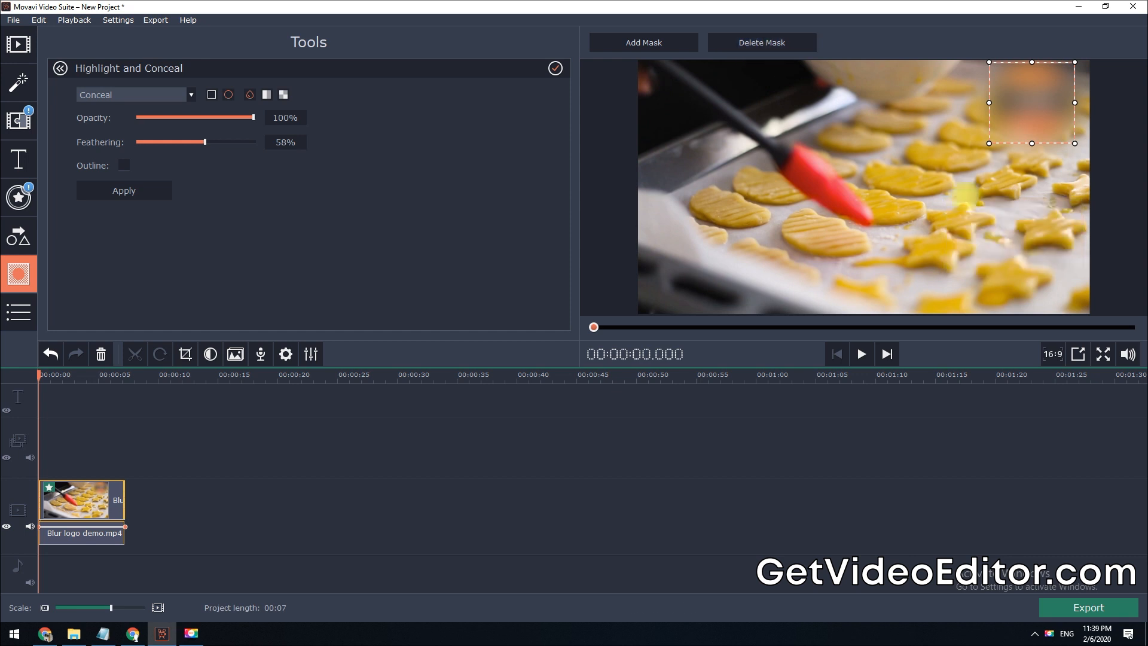
# Step: Preview the clip with the blurred logo and apply the Highlight and Conceal mask
pyautogui.click(862, 354)
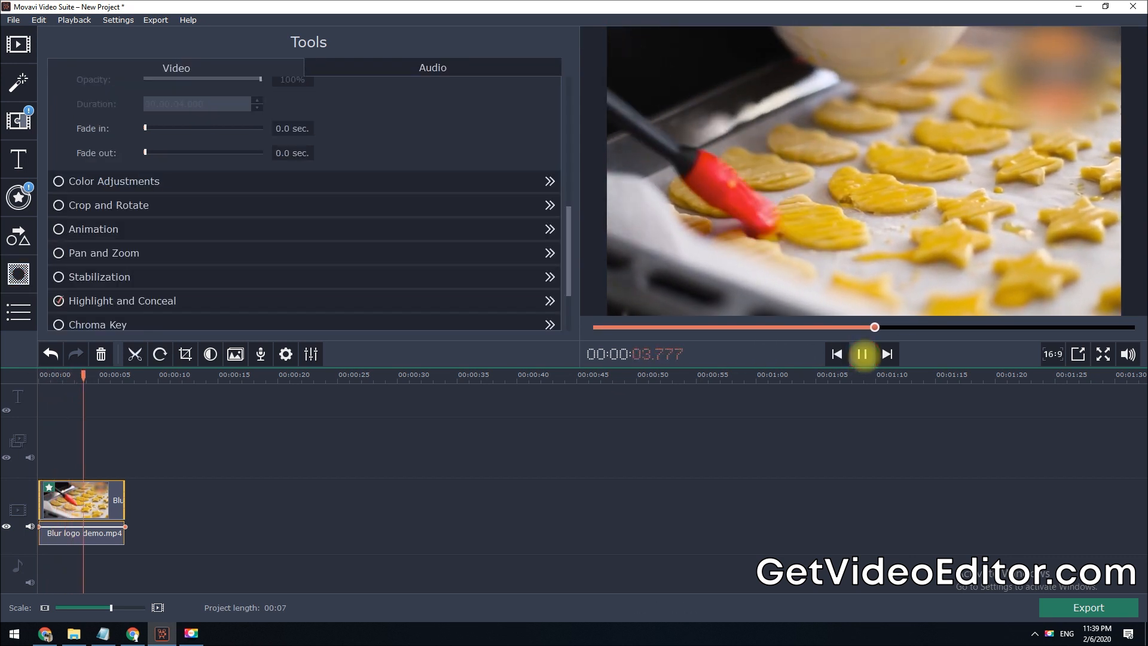
pyautogui.click(862, 354)
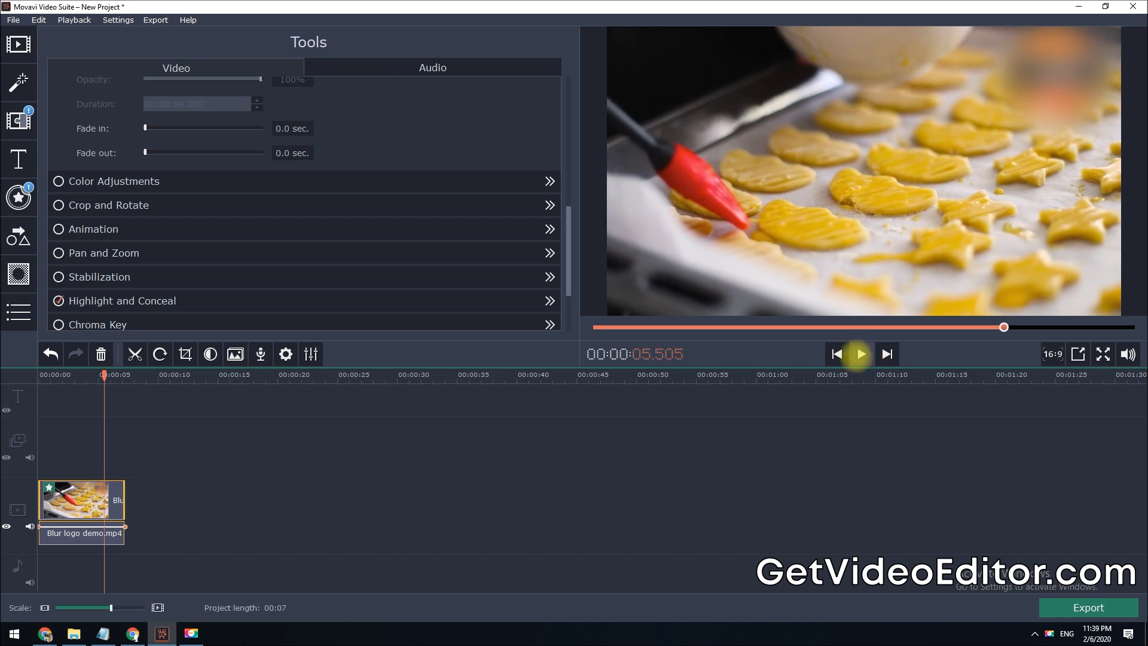
pyautogui.click(529, 300)
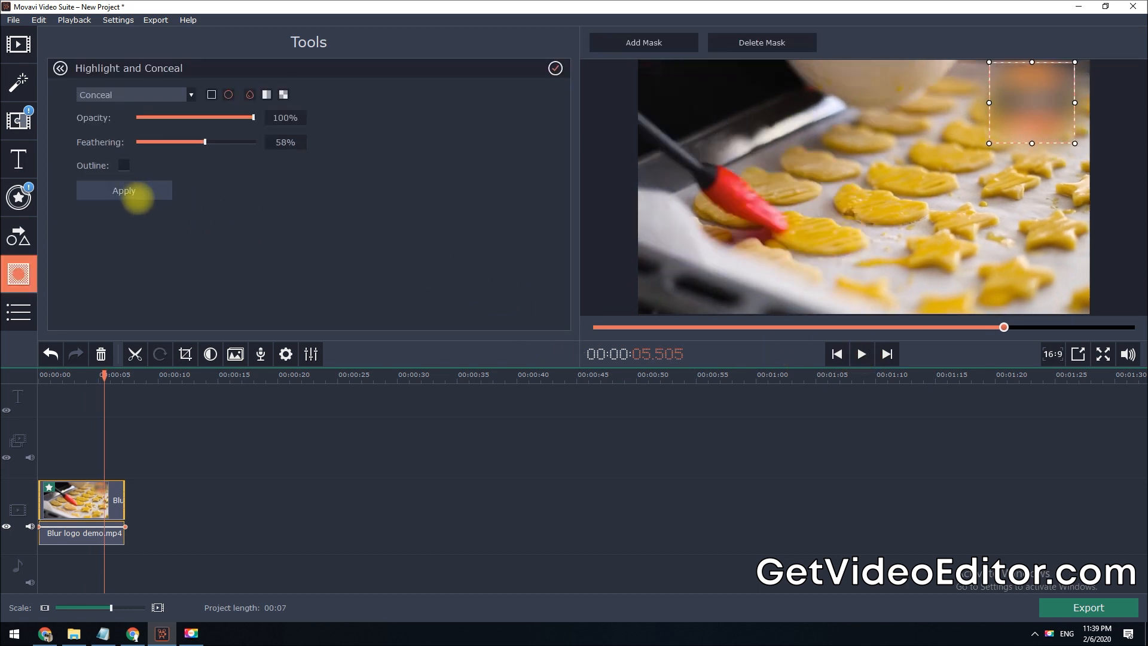
pyautogui.click(137, 196)
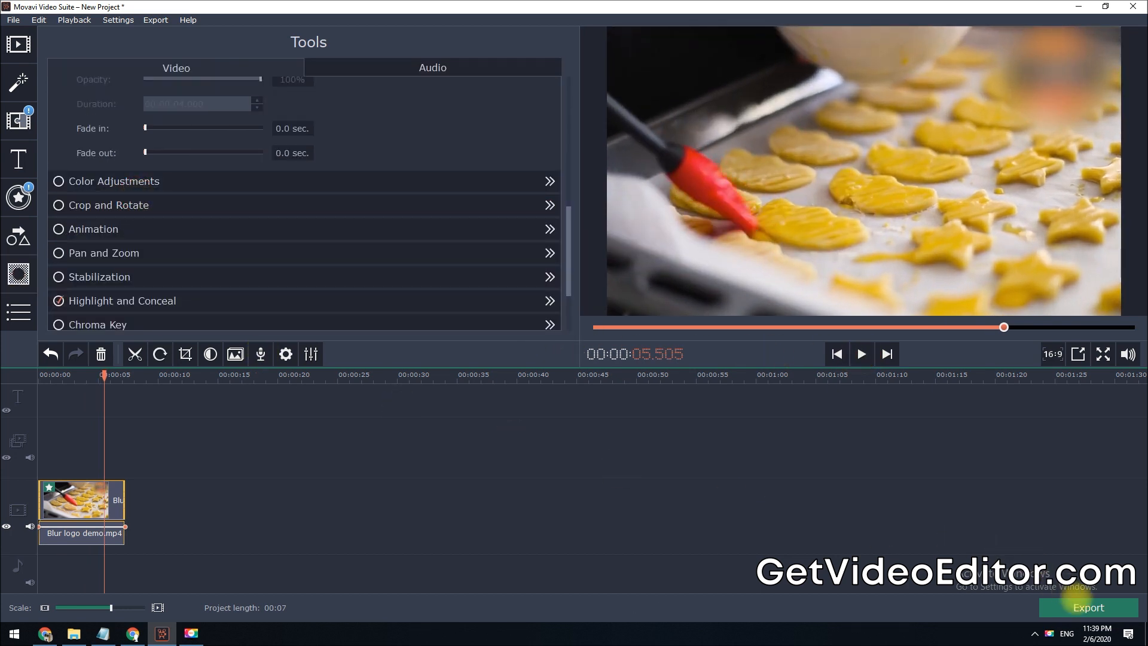
# Step: Export the project as an MP4 named "My video3" to the Desktop in High quality
pyautogui.click(1089, 606)
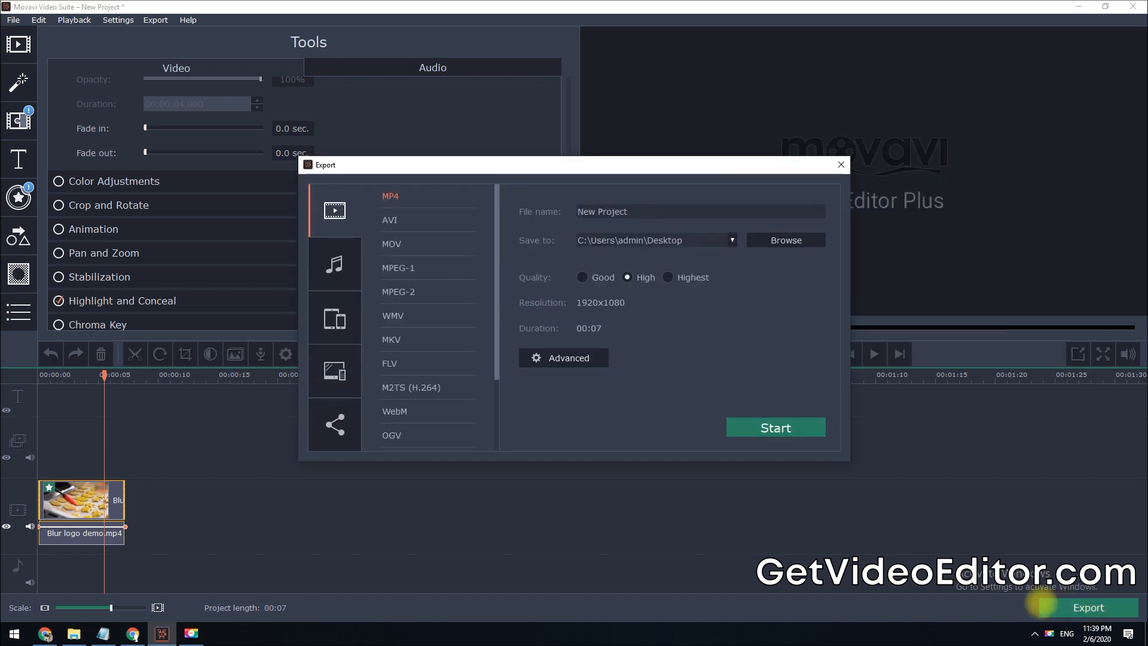
pyautogui.tripleClick(625, 205)
pyautogui.write('My video3')
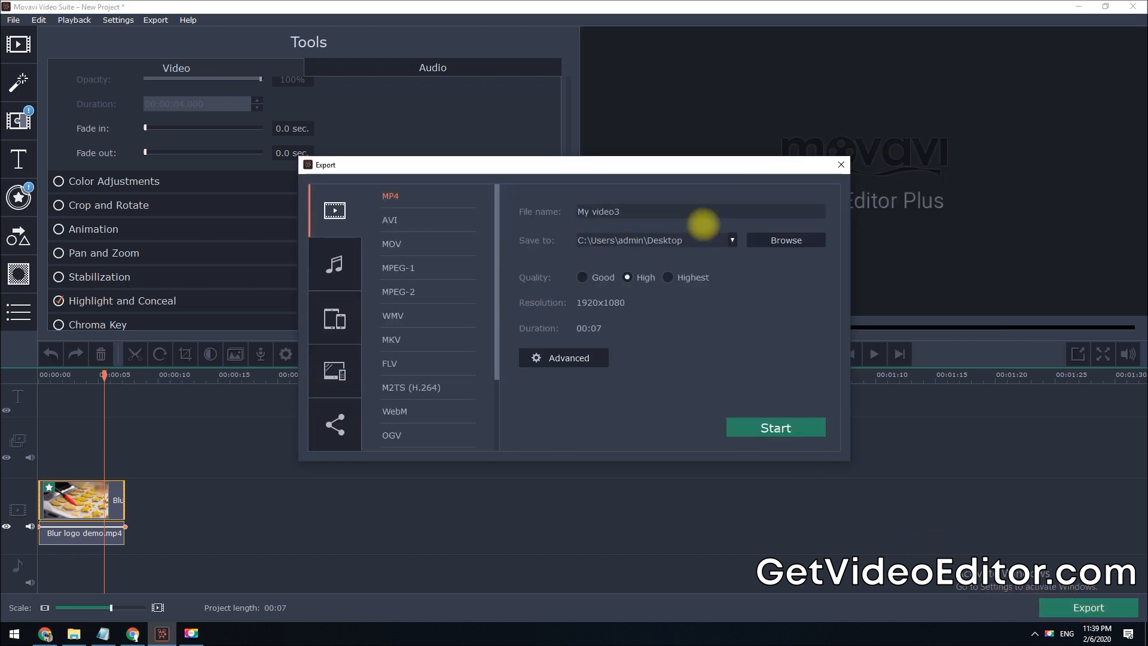
pyautogui.click(776, 428)
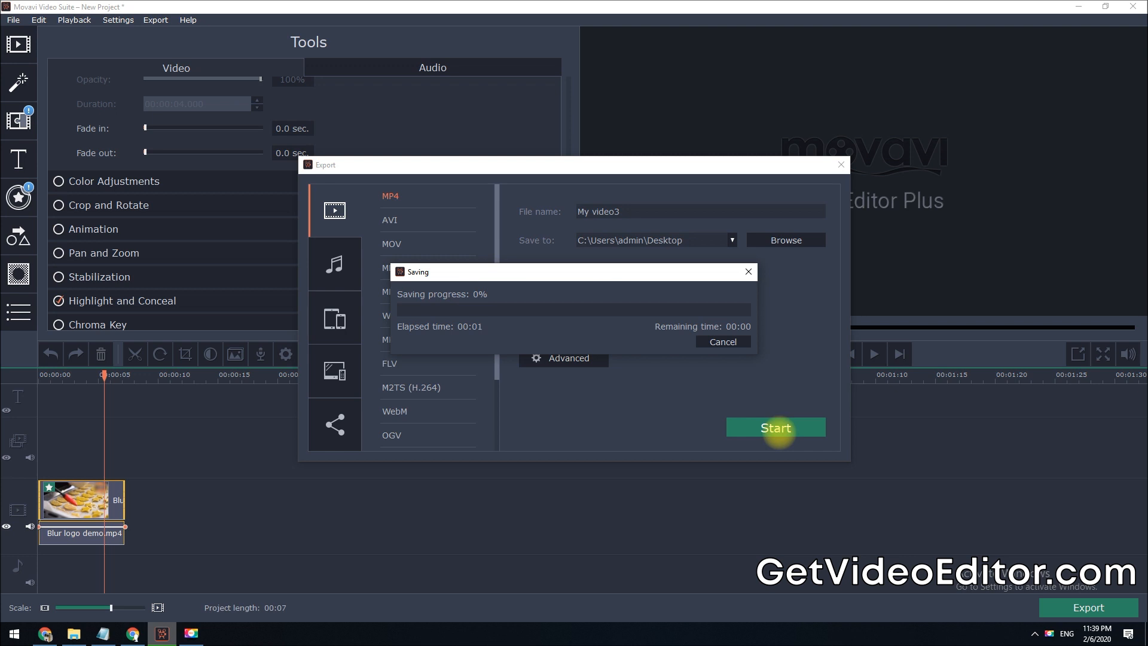